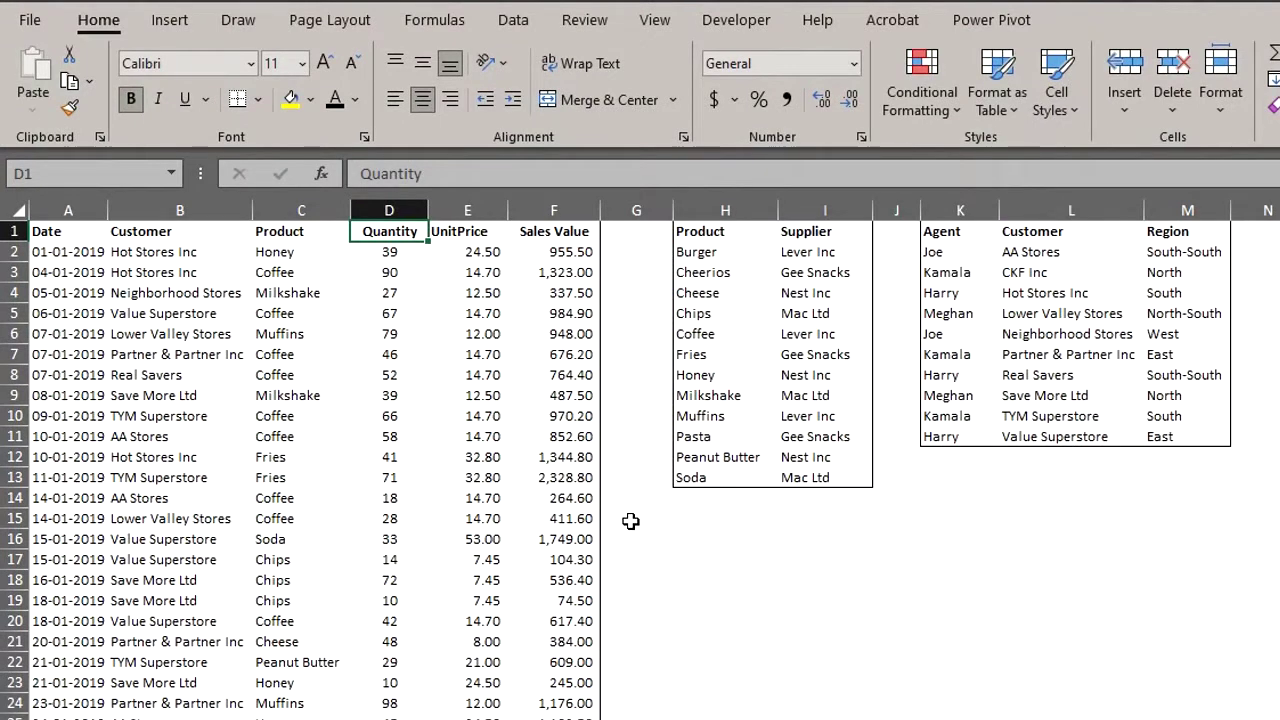
Select an empty cell beside the tables and bring up the Power Pivot ribbon commands.
{"action": "left_click", "coordinate": [642, 517]}
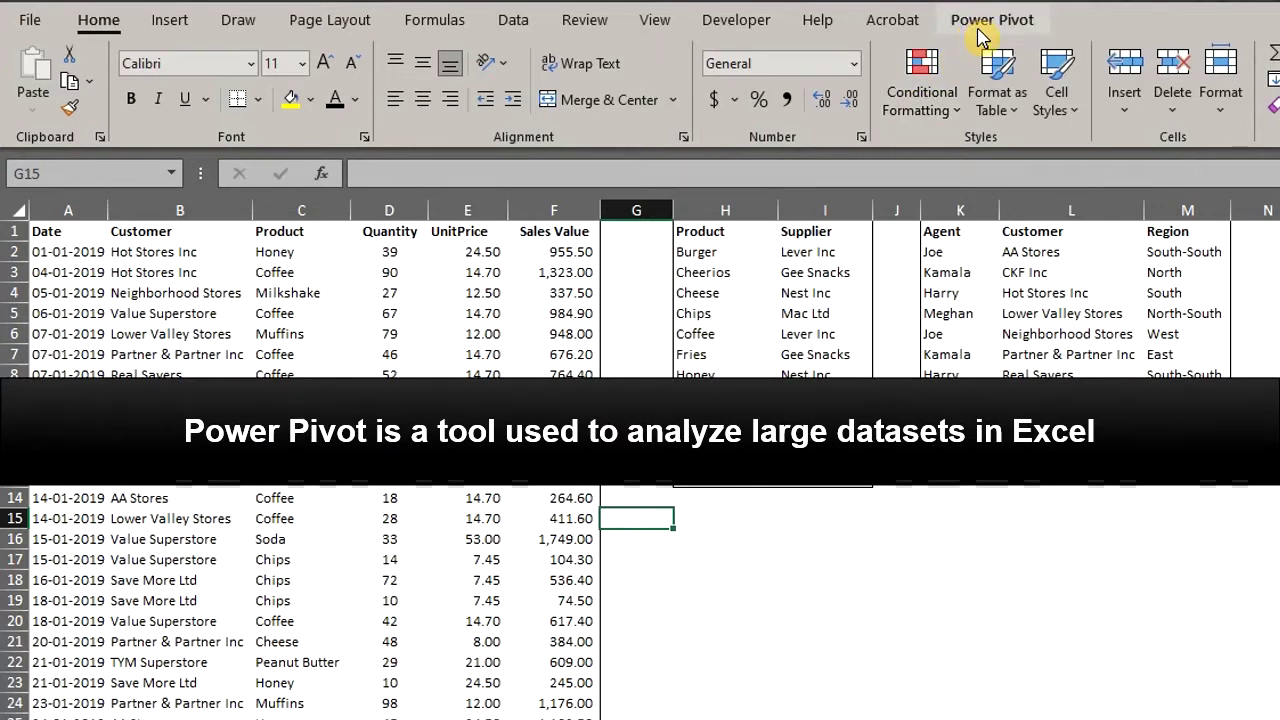
{"action": "left_click", "coordinate": [980, 20]}
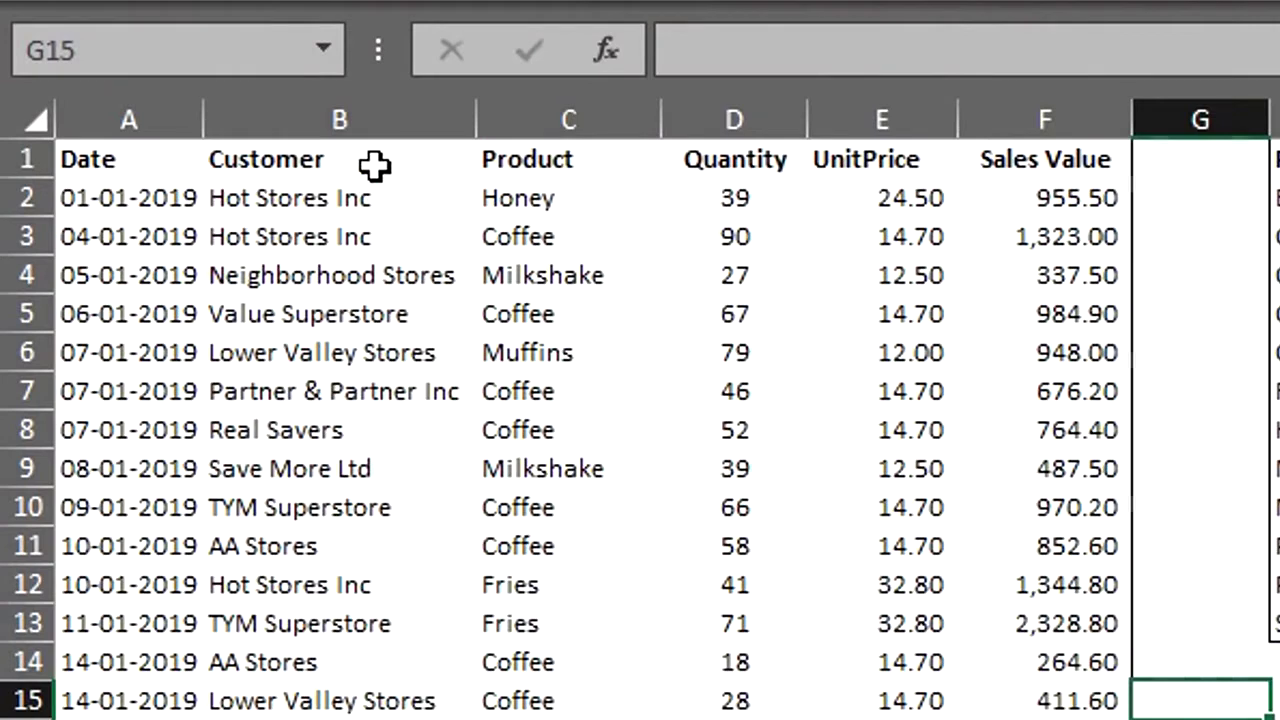
{"action": "left_click", "coordinate": [365, 172]}
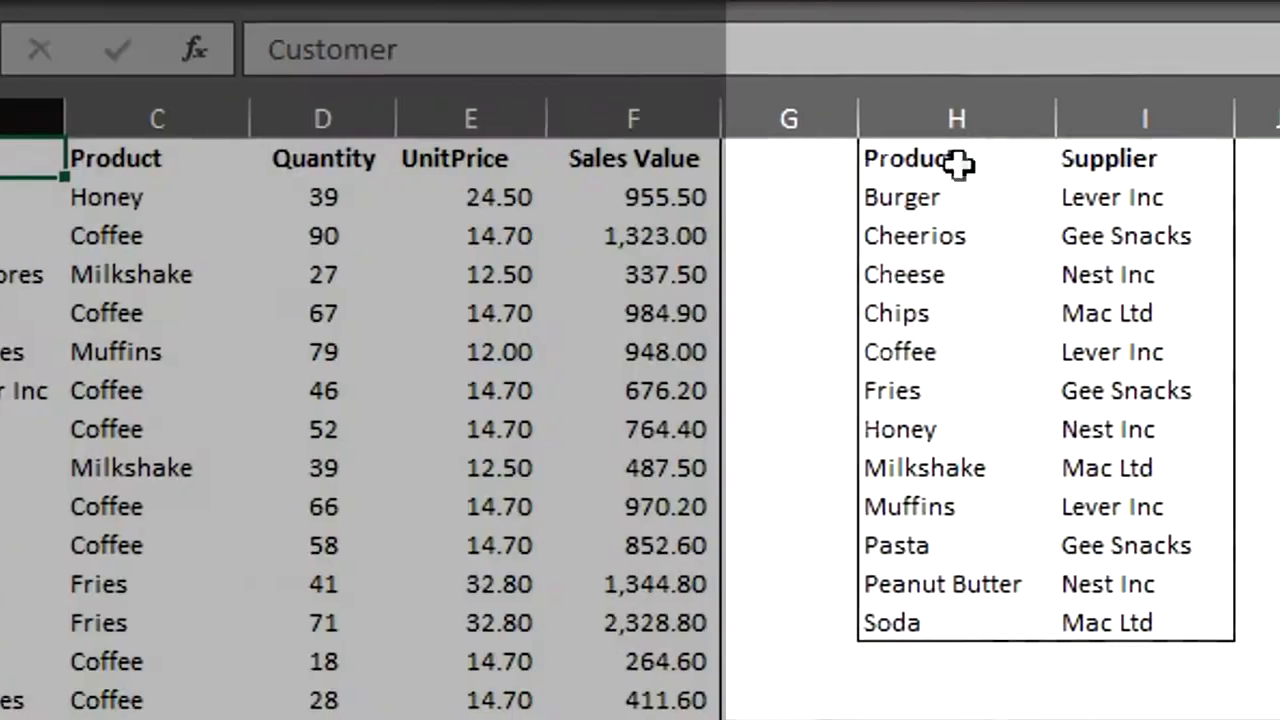
{"action": "left_click", "coordinate": [957, 163]}
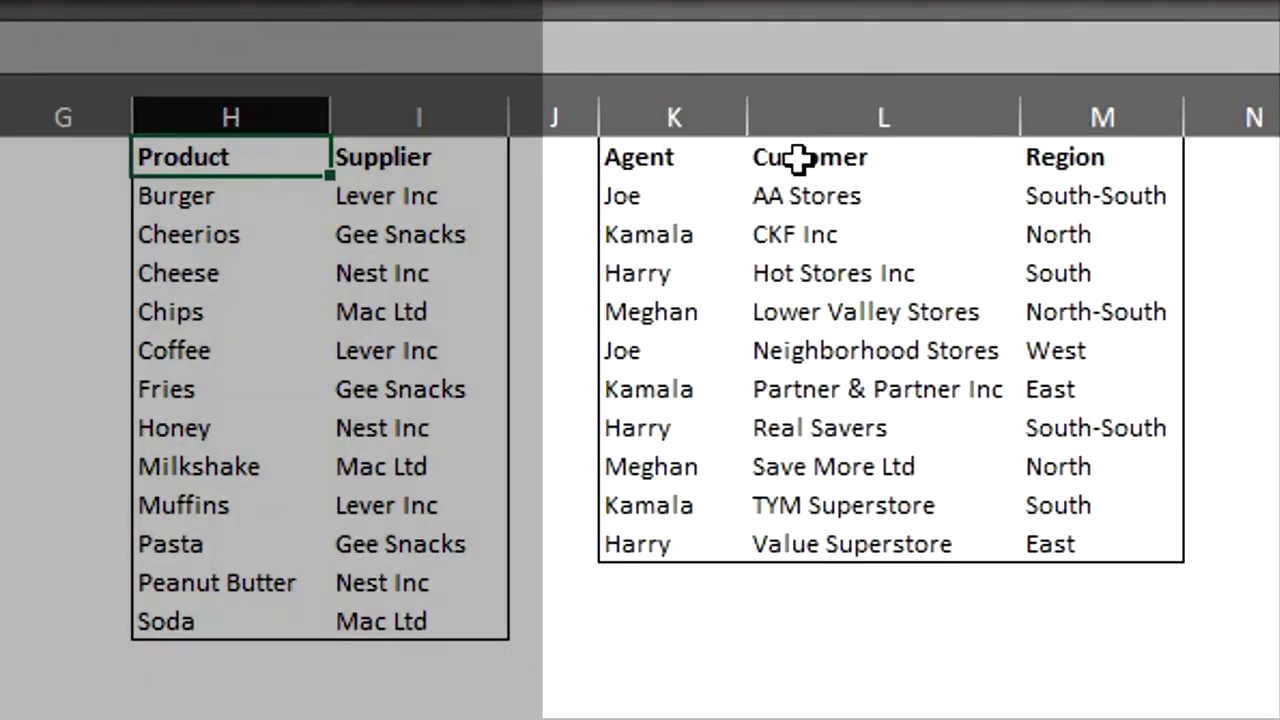
{"action": "left_click", "coordinate": [805, 164]}
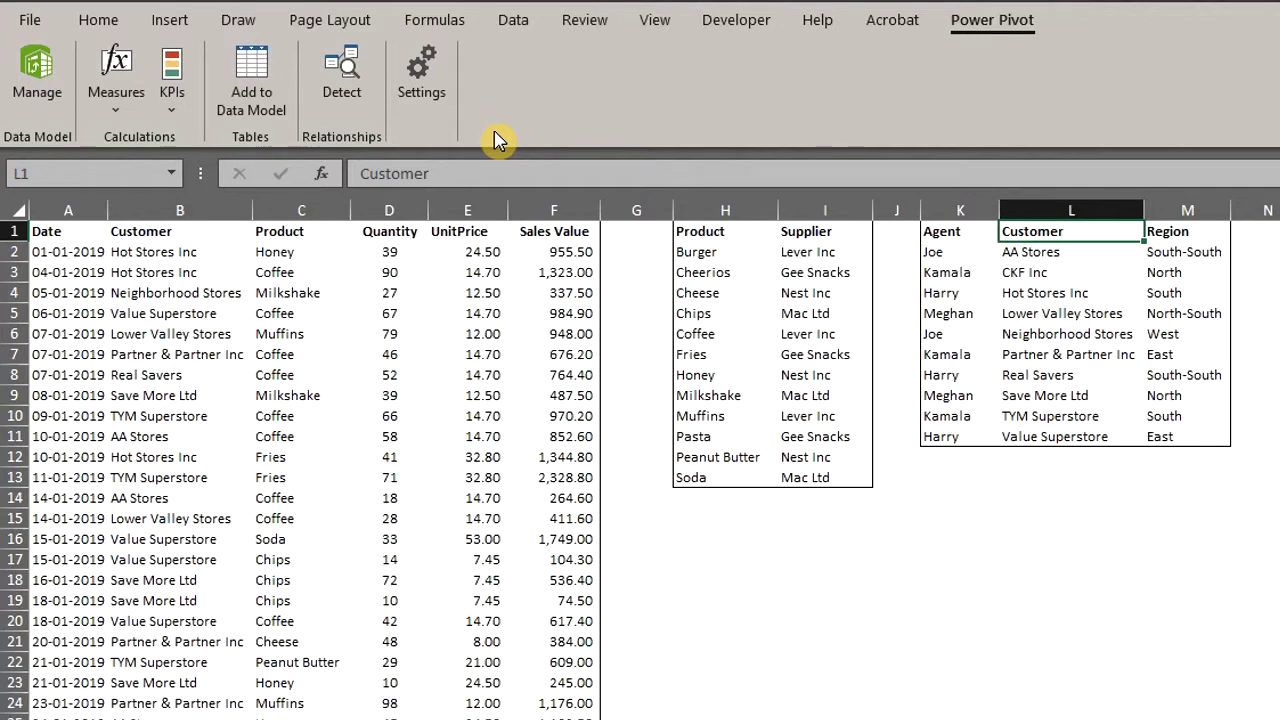
Convert the sales data into a table named 'Sales'.
{"action": "left_click", "coordinate": [306, 477]}
{"action": "key", "text": "ctrl+t"}
{"action": "left_click", "coordinate": [716, 363]}
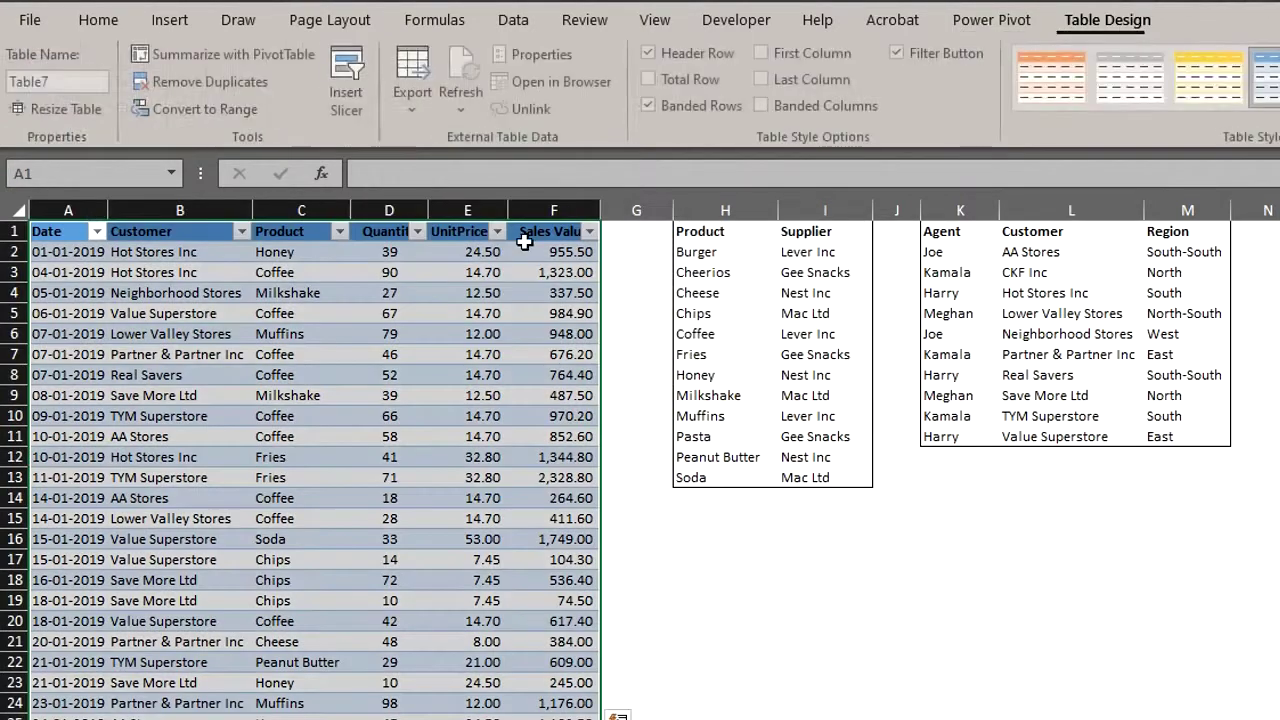
{"action": "left_click", "coordinate": [86, 75]}
{"action": "type", "text": "Sales"}
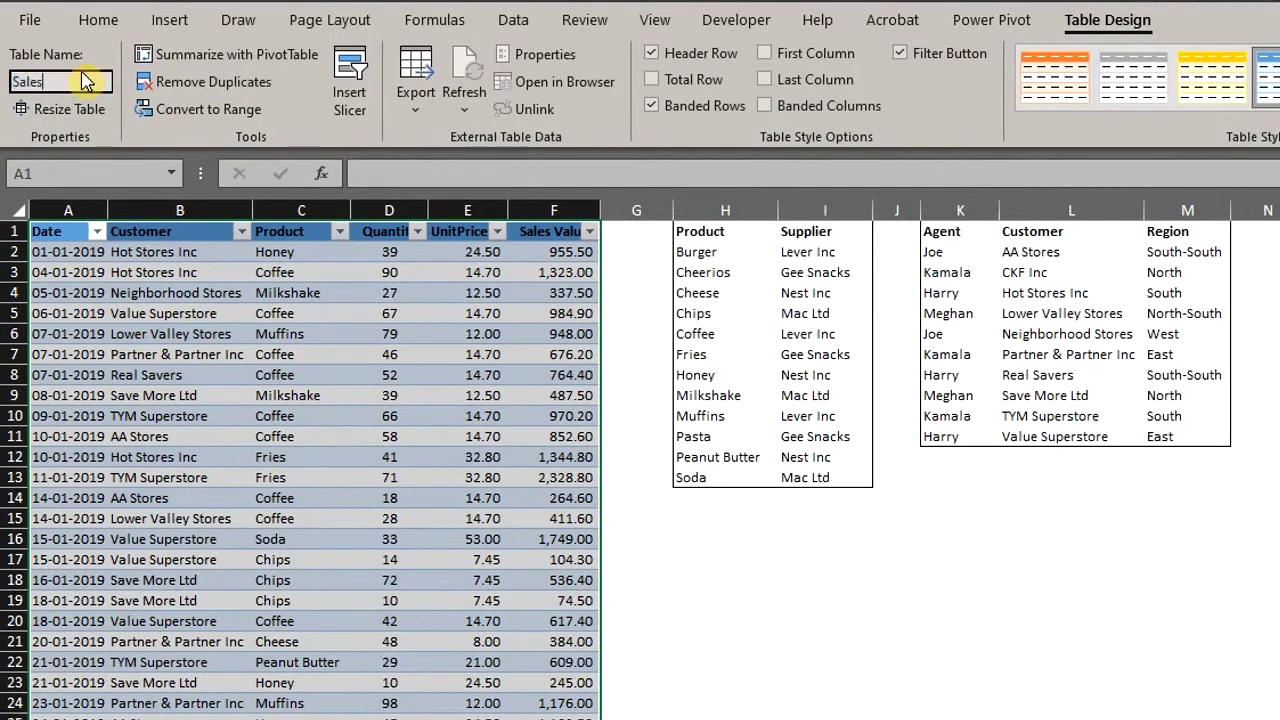
{"action": "key", "text": "Return"}
Convert the product–supplier list into a table named 'Suppliers'.
{"action": "left_click", "coordinate": [814, 371]}
{"action": "key", "text": "ctrl+t"}
{"action": "left_click", "coordinate": [714, 362]}
{"action": "left_click", "coordinate": [60, 82]}
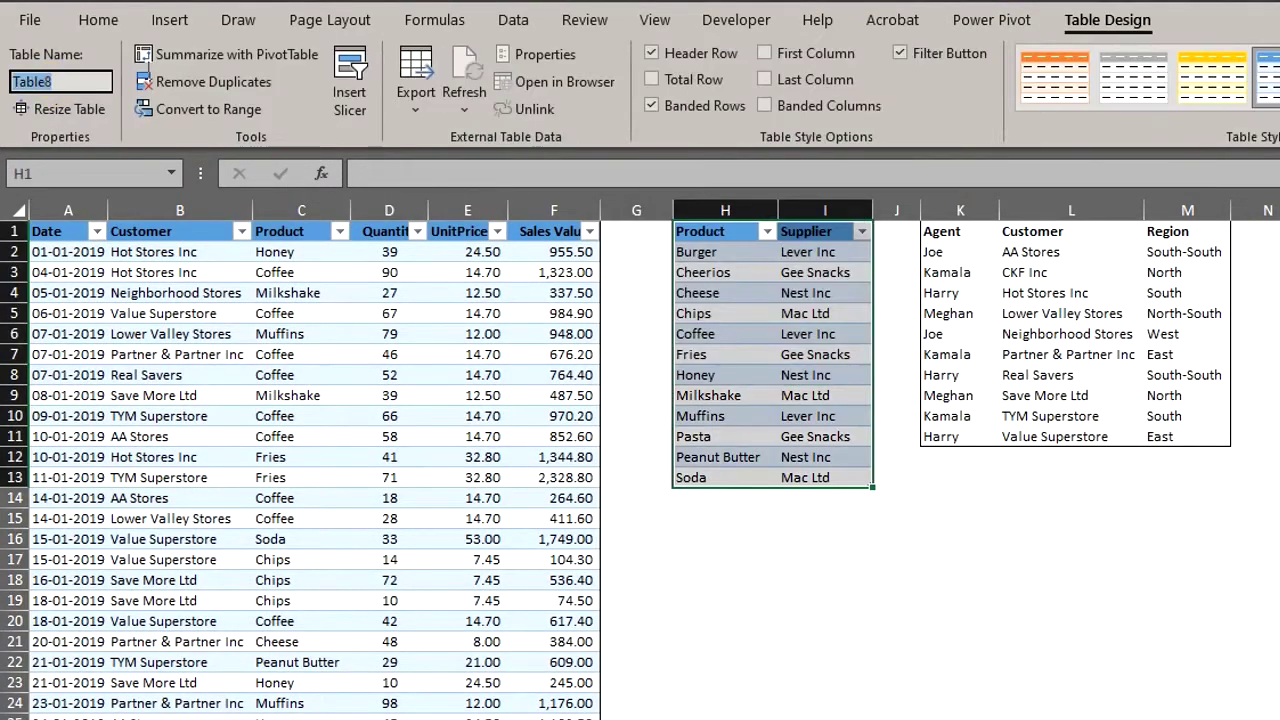
{"action": "type", "text": "Suppliers"}
{"action": "key", "text": "Return"}
Convert the agent–customer–region list into a table named 'Agents'.
{"action": "left_click", "coordinate": [986, 290]}
{"action": "key", "text": "ctrl+t"}
{"action": "left_click", "coordinate": [714, 362]}
{"action": "left_click", "coordinate": [40, 82]}
{"action": "type", "text": "Agents"}
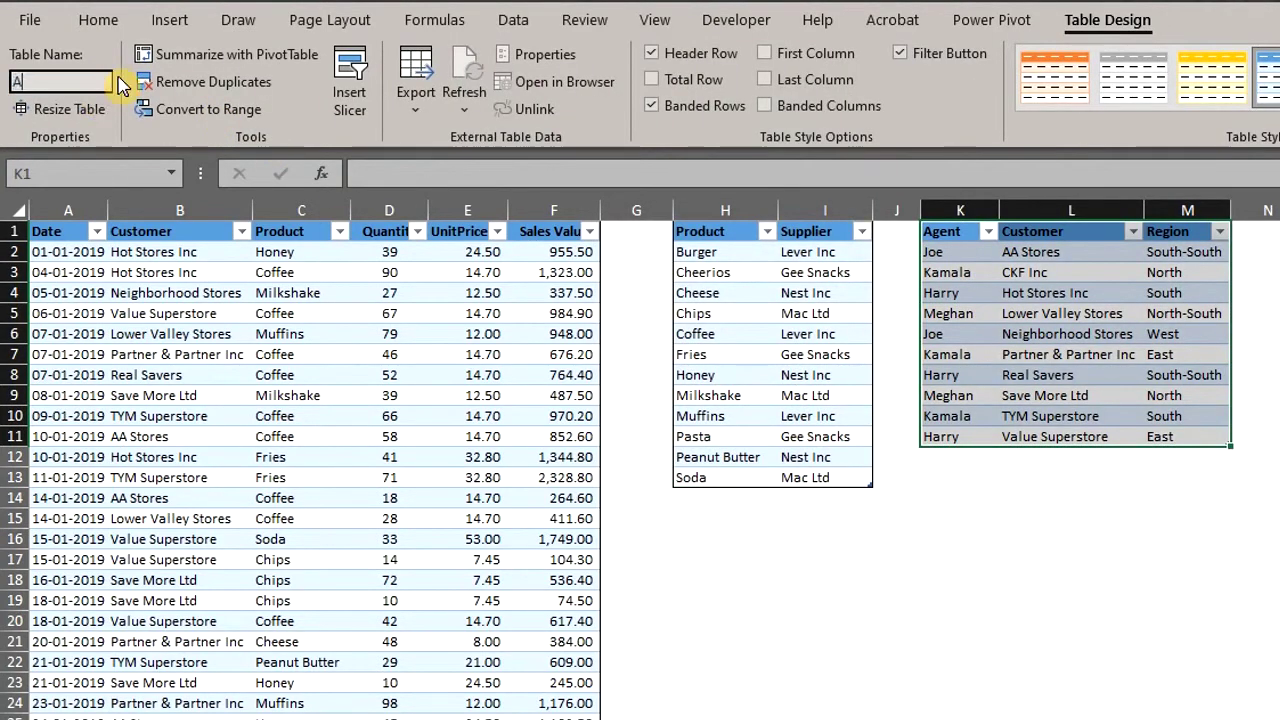
{"action": "key", "text": "Return"}
{"action": "left_click", "coordinate": [755, 502]}
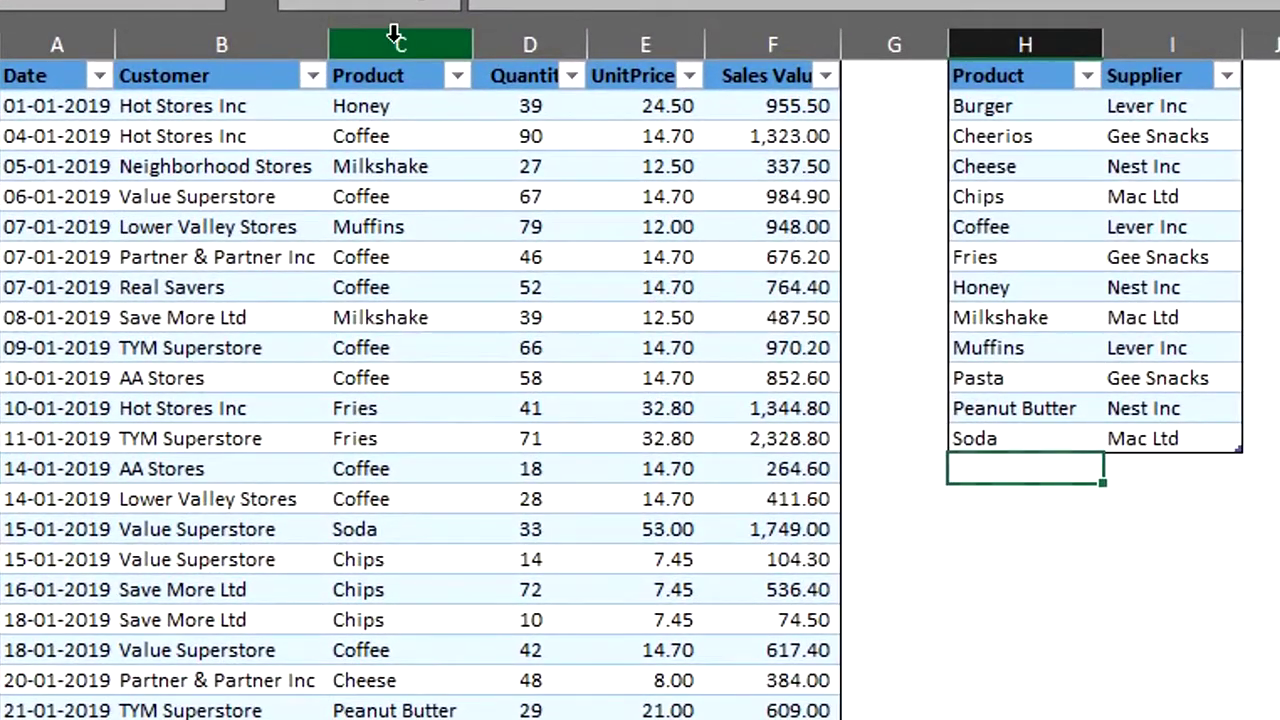
{"action": "left_click", "coordinate": [378, 74]}
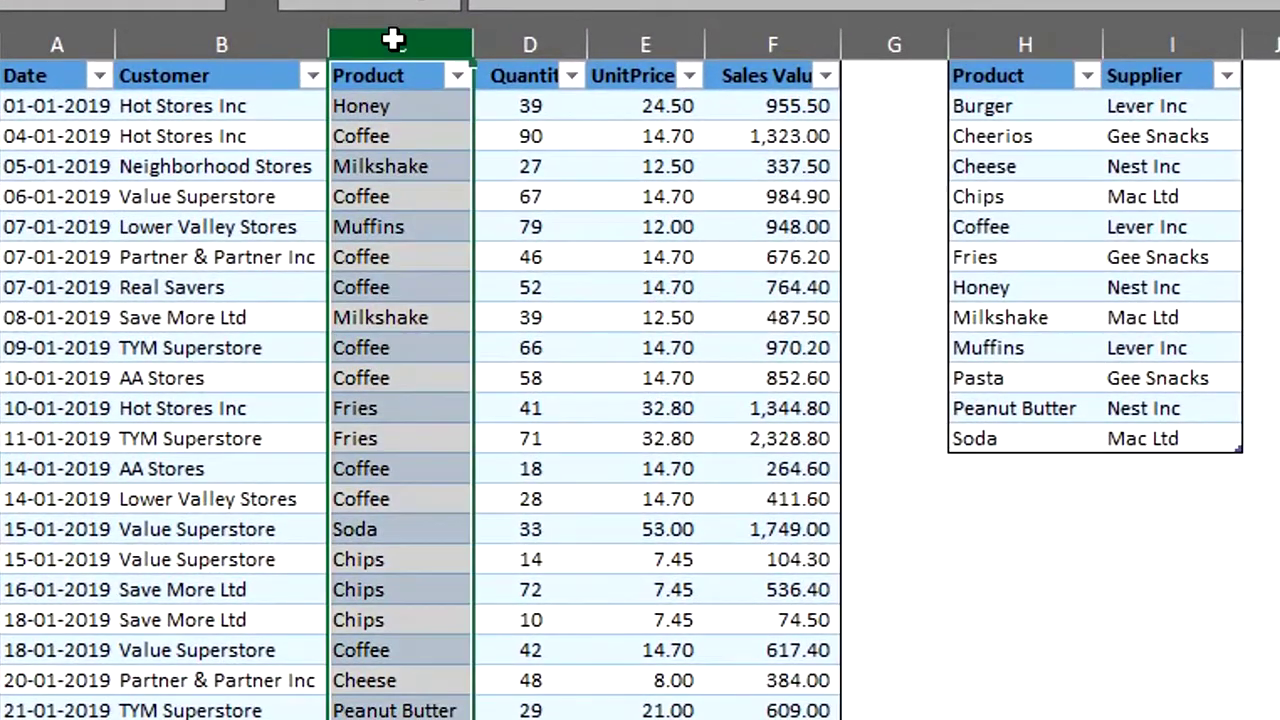
{"action": "left_click", "coordinate": [1030, 40], "text": "ctrl"}
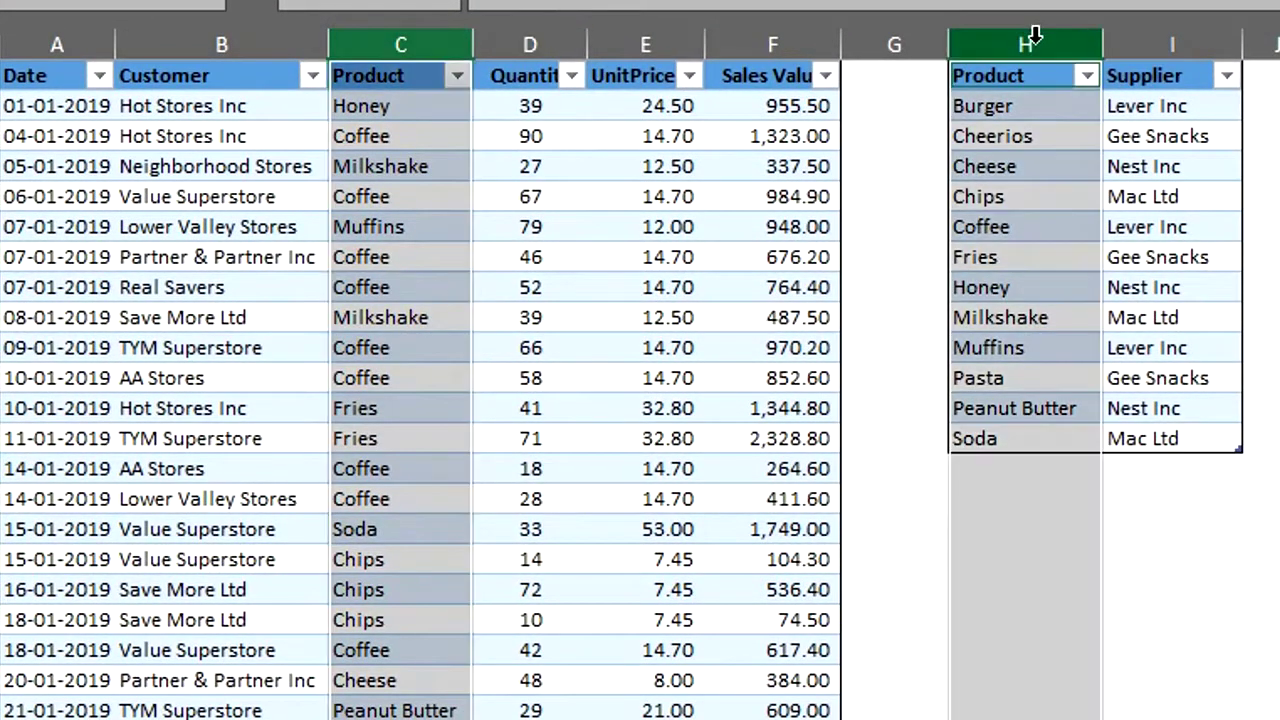
{"action": "left_click", "coordinate": [1137, 34], "text": "ctrl"}
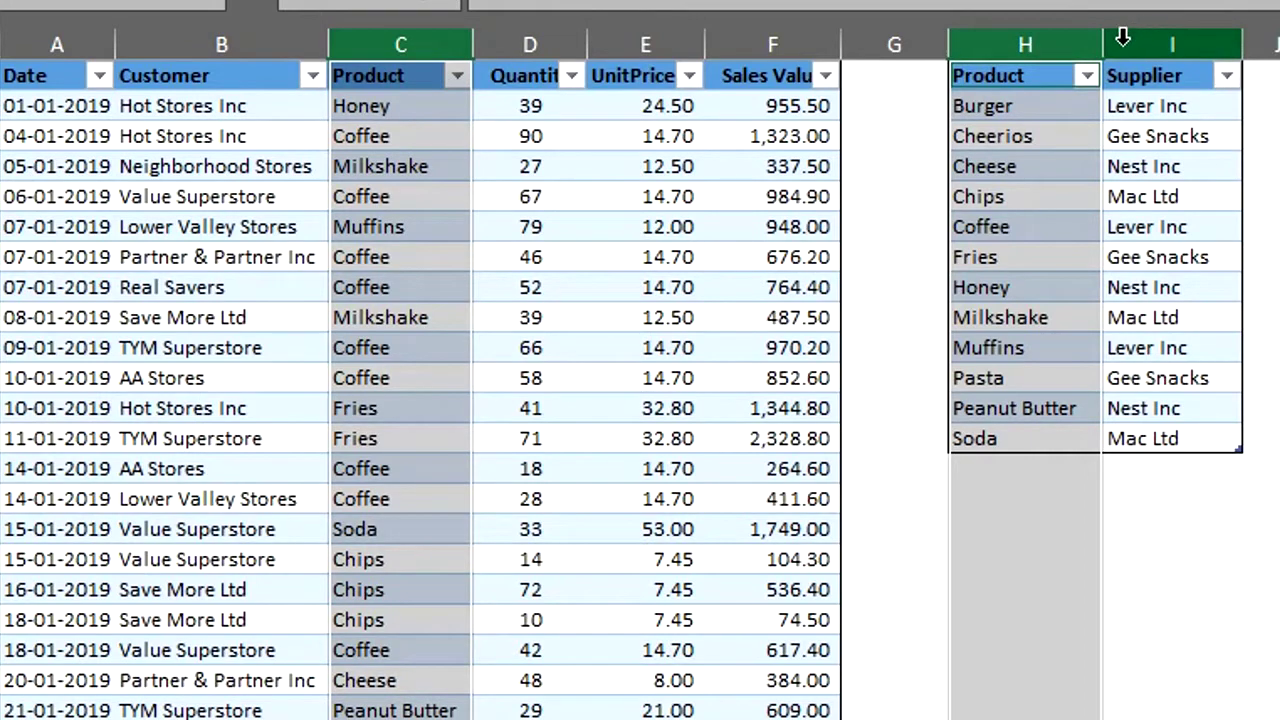
{"action": "left_click", "coordinate": [1135, 36], "text": "ctrl"}
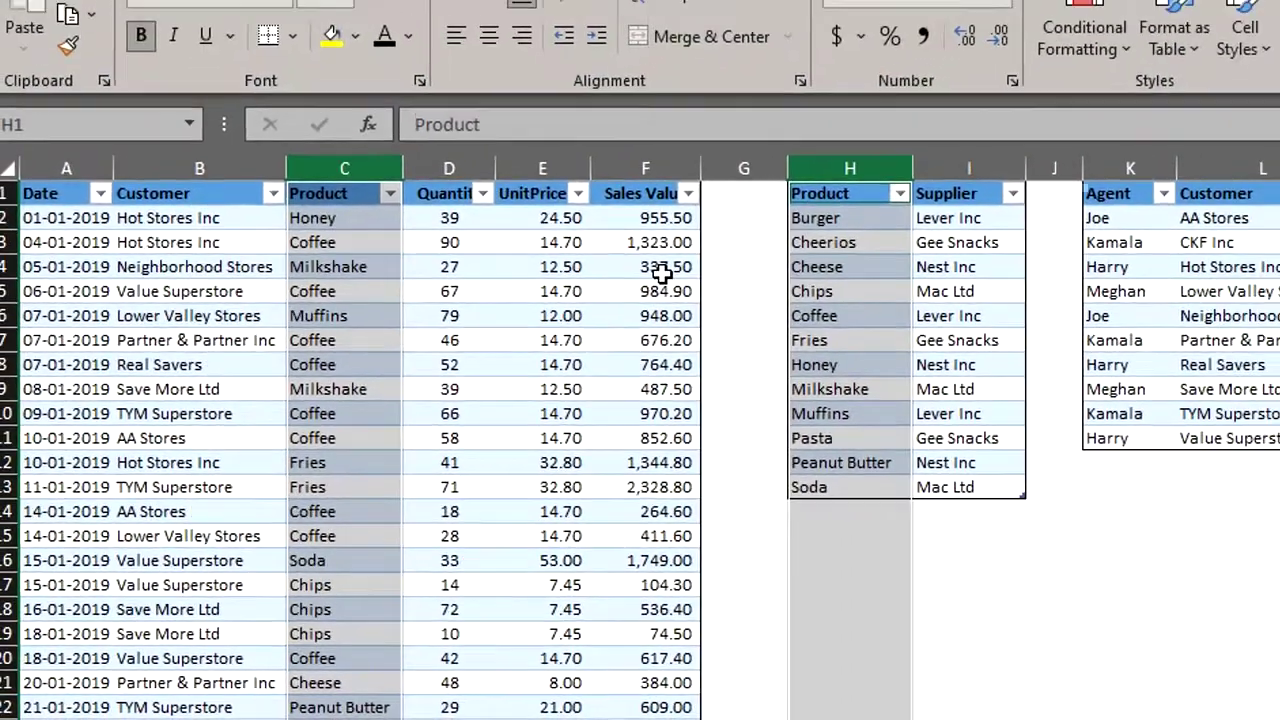
{"action": "left_click", "coordinate": [772, 166]}
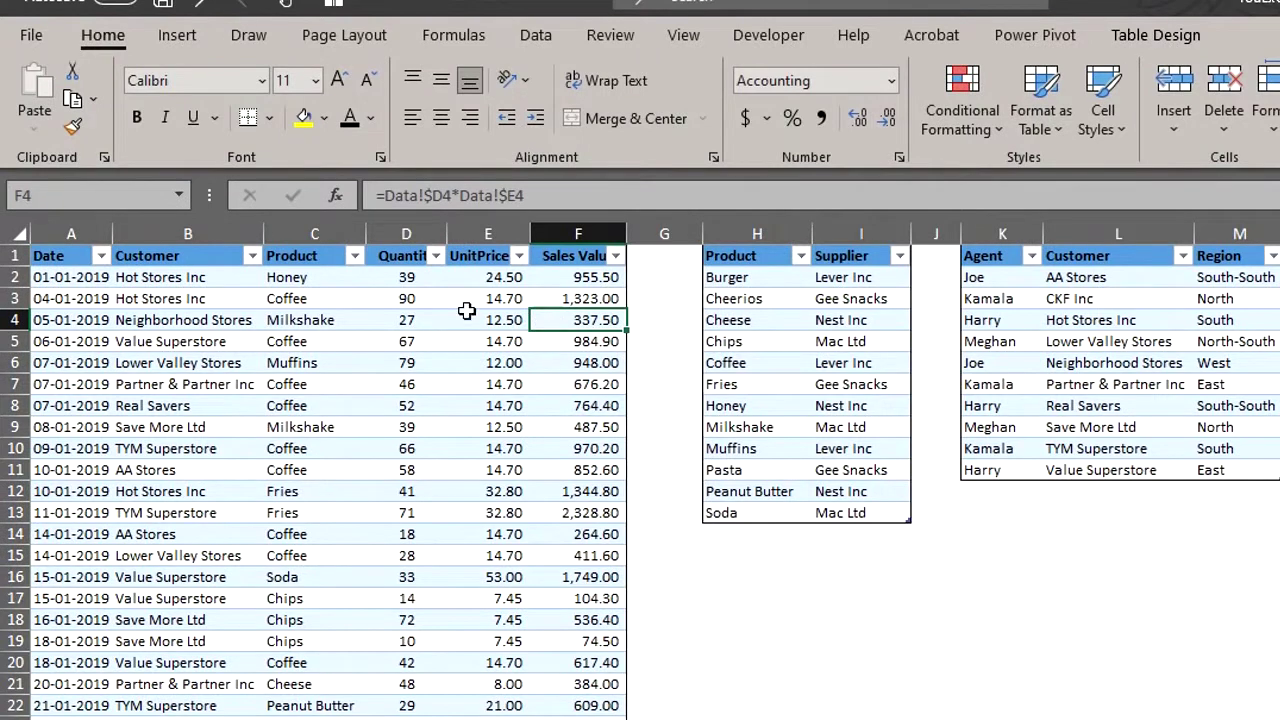
{"action": "left_click", "coordinate": [220, 232]}
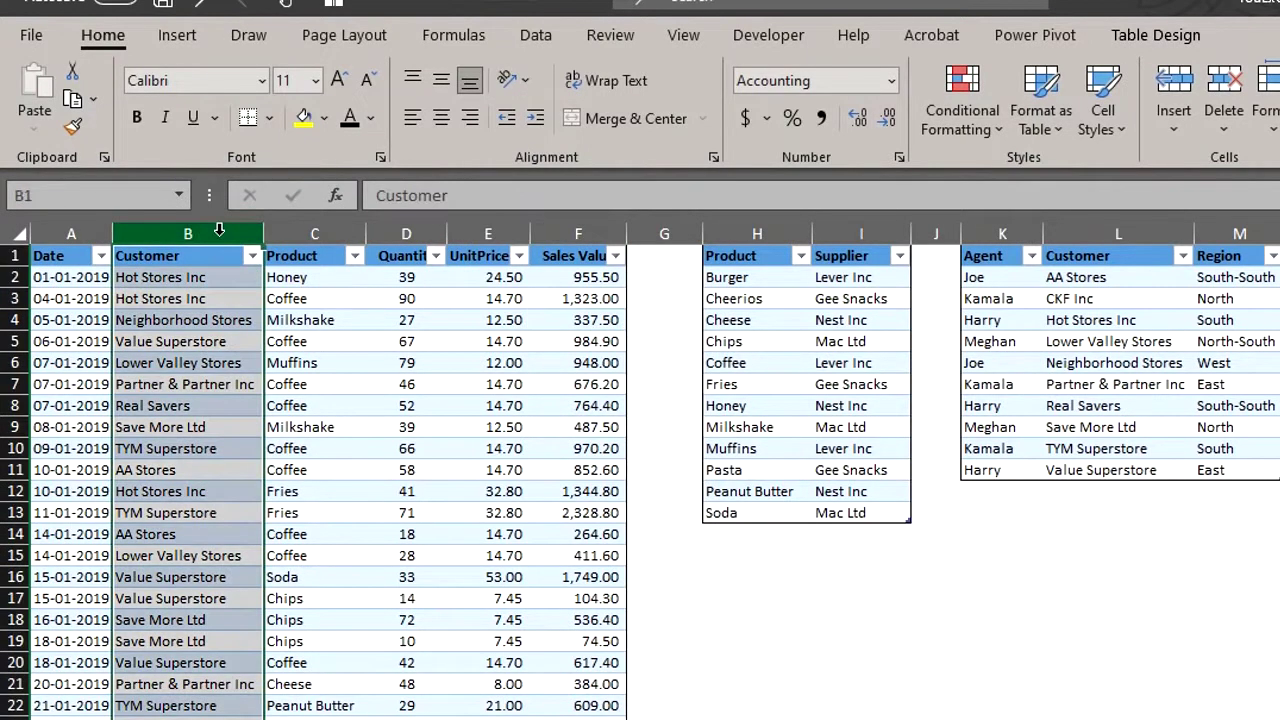
{"action": "left_click", "coordinate": [1077, 224], "text": "ctrl"}
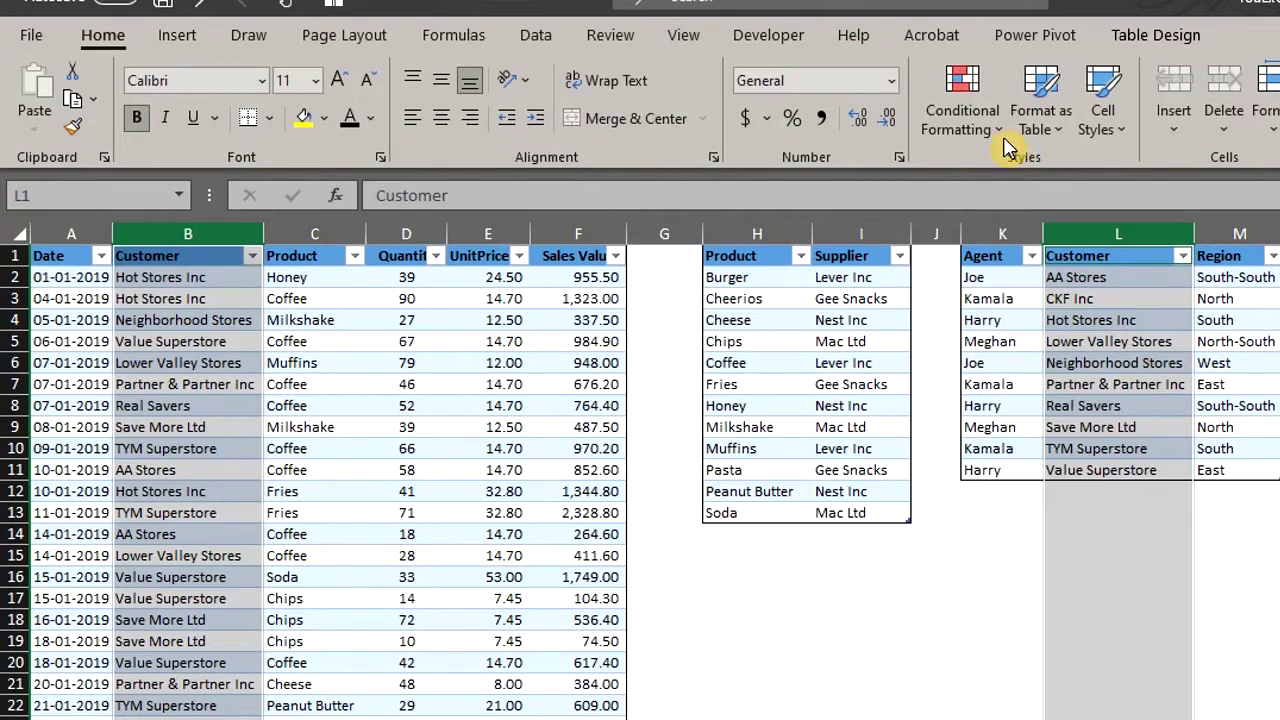
Open the still-empty Power Pivot data model window, then return to the Excel workbook.
{"action": "left_click", "coordinate": [1040, 36]}
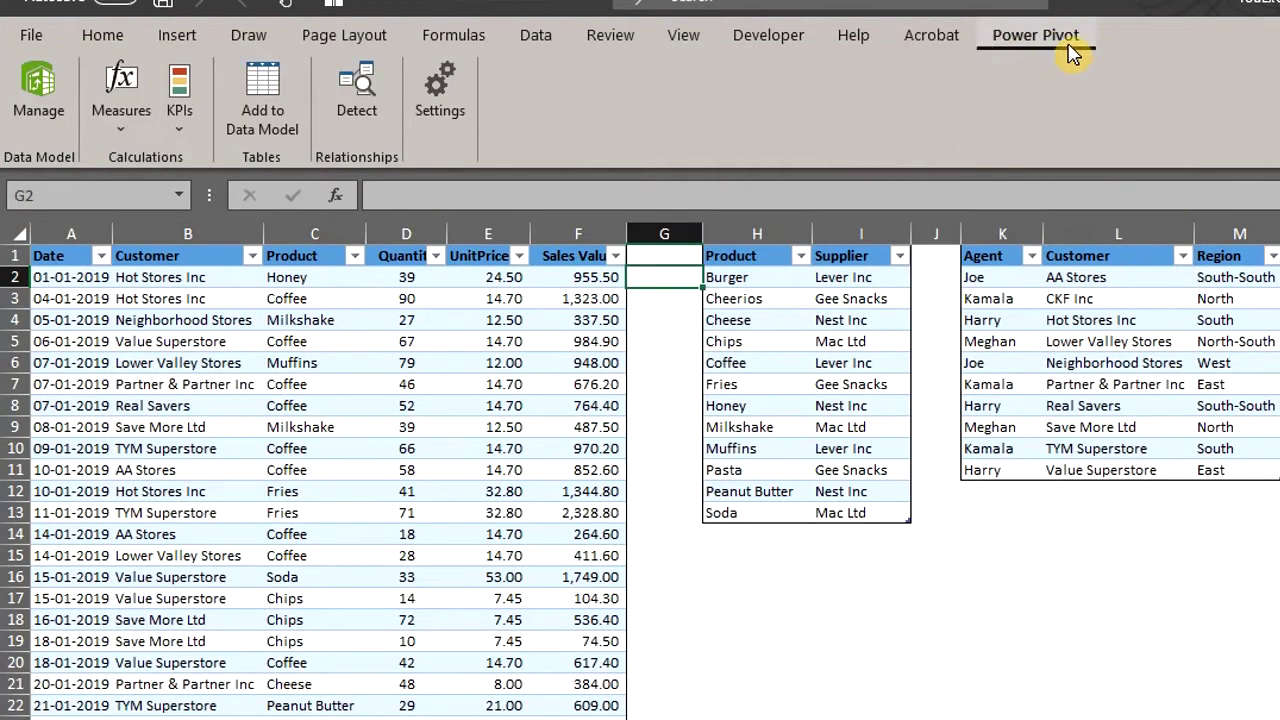
{"action": "left_click", "coordinate": [45, 92]}
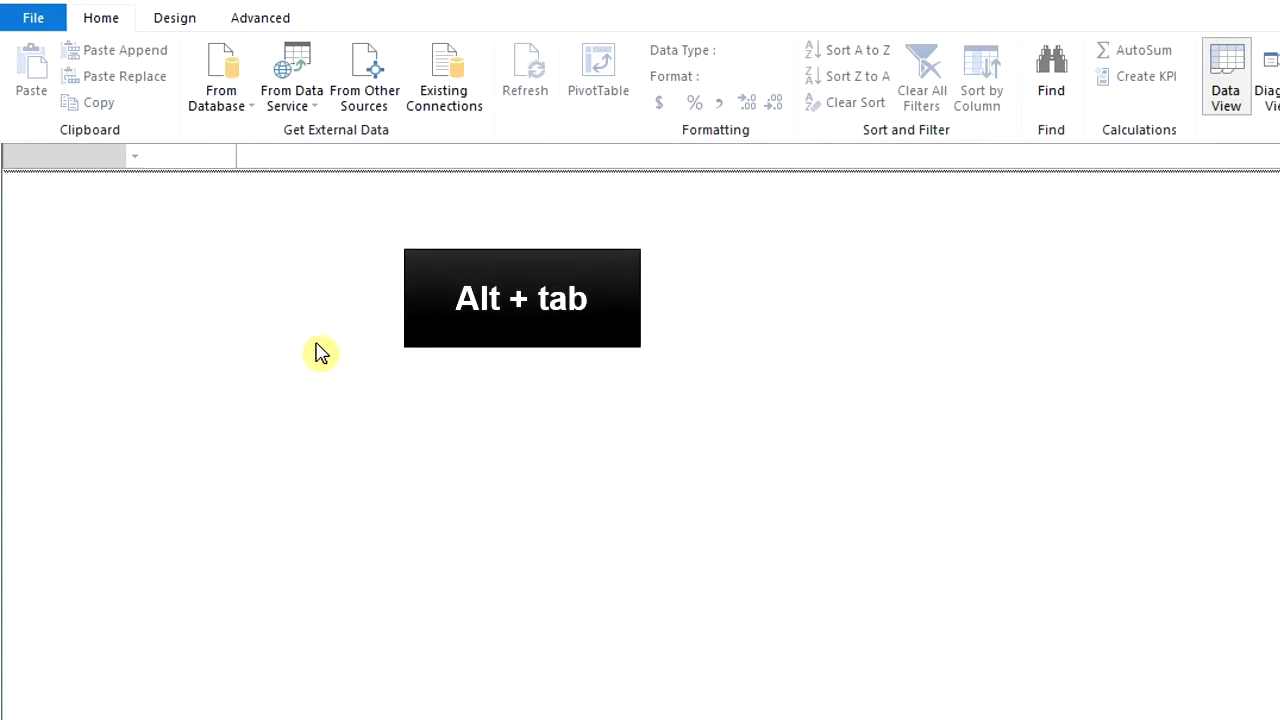
{"action": "key", "text": "alt+Tab"}
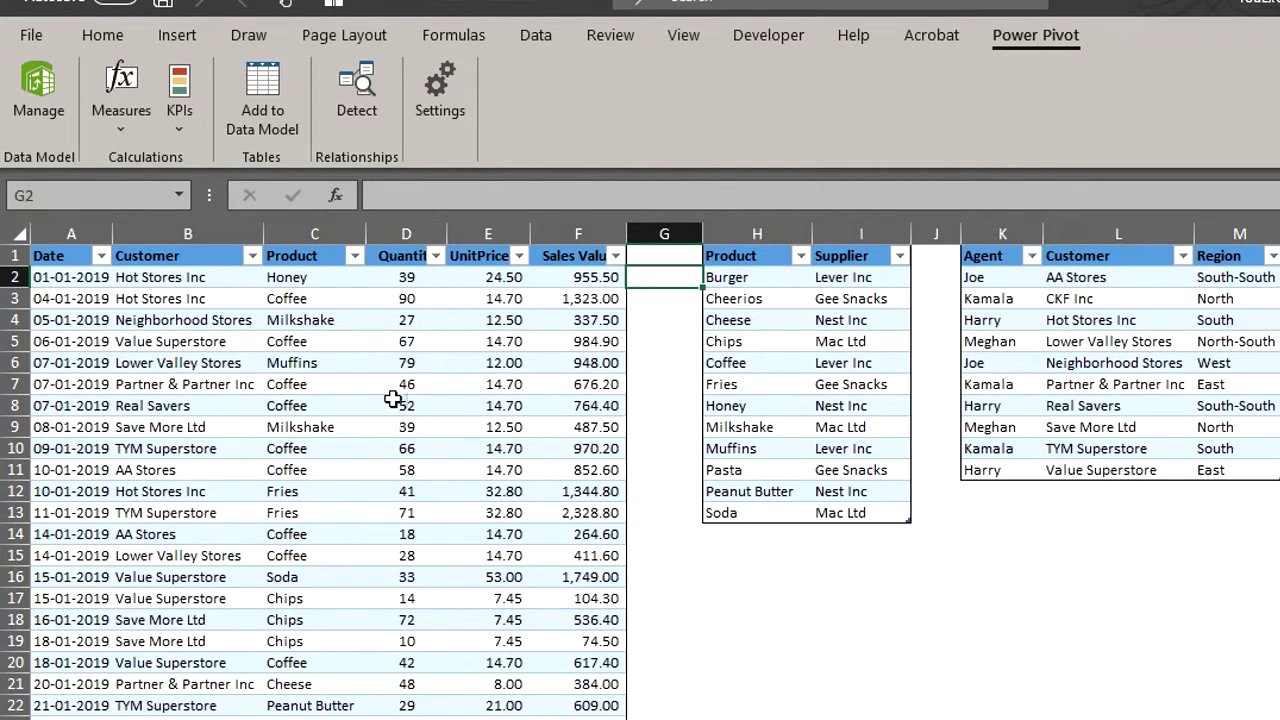
Add the Sales table to the Power Pivot data model.
{"action": "left_click", "coordinate": [334, 404]}
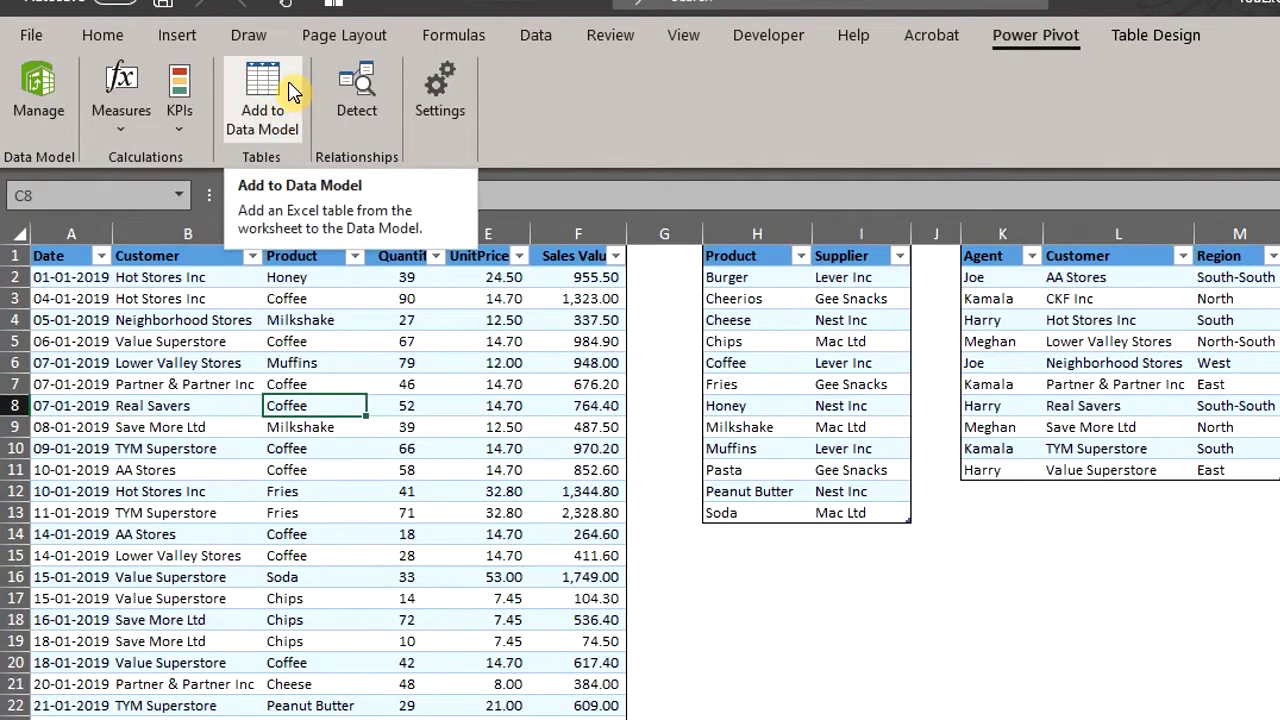
{"action": "left_click", "coordinate": [291, 92]}
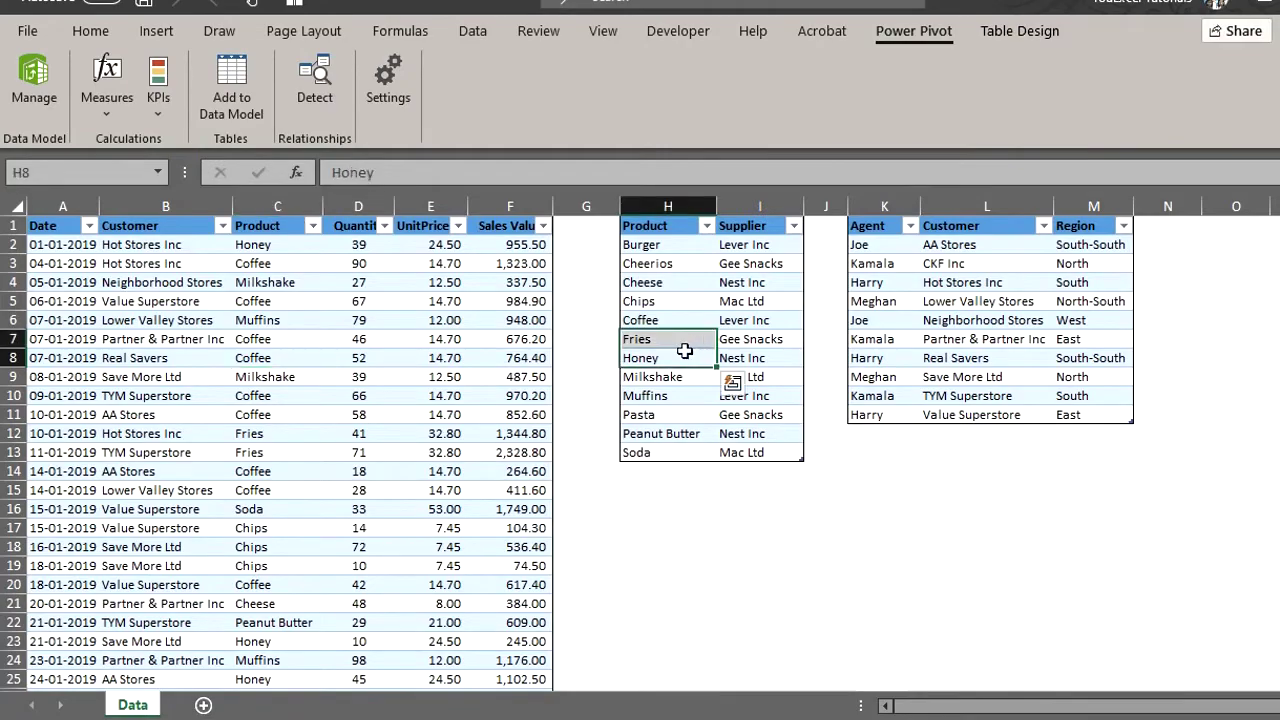
Add the Suppliers and Agent tables to the data model and show it in Diagram View.
{"action": "left_click", "coordinate": [235, 95]}
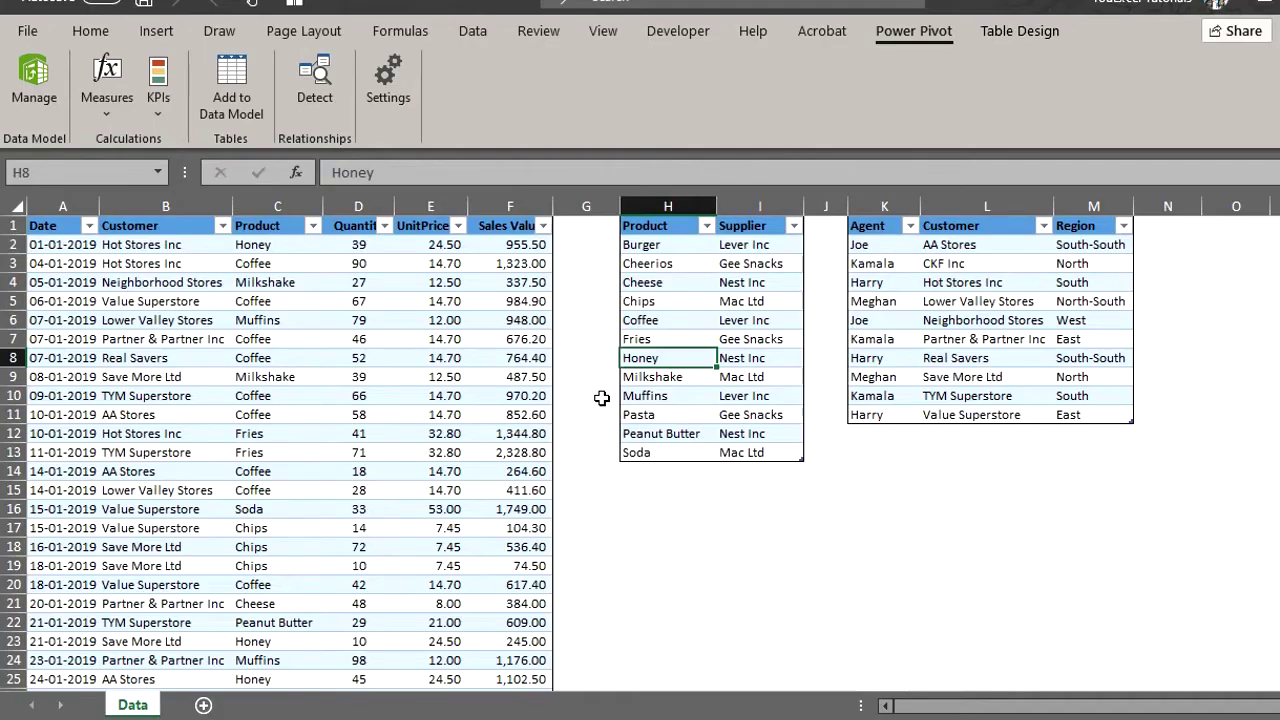
{"action": "left_click", "coordinate": [990, 303]}
{"action": "left_click", "coordinate": [222, 110]}
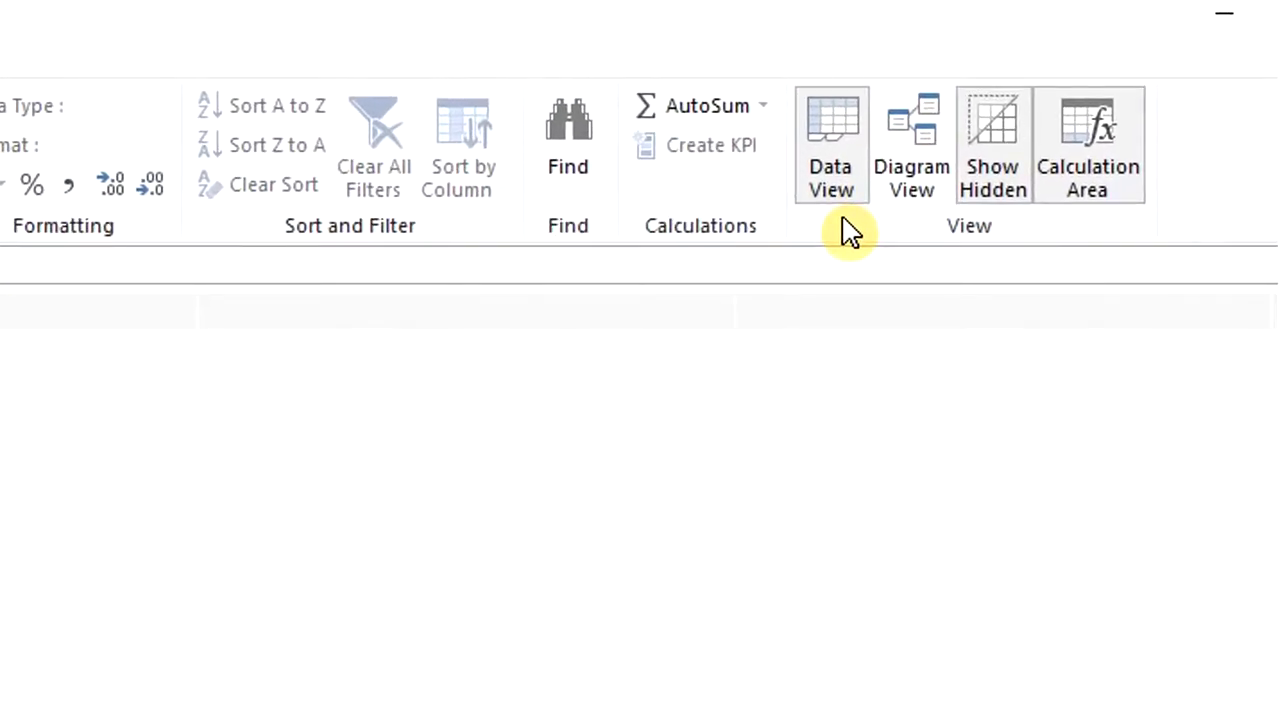
{"action": "left_click", "coordinate": [919, 133]}
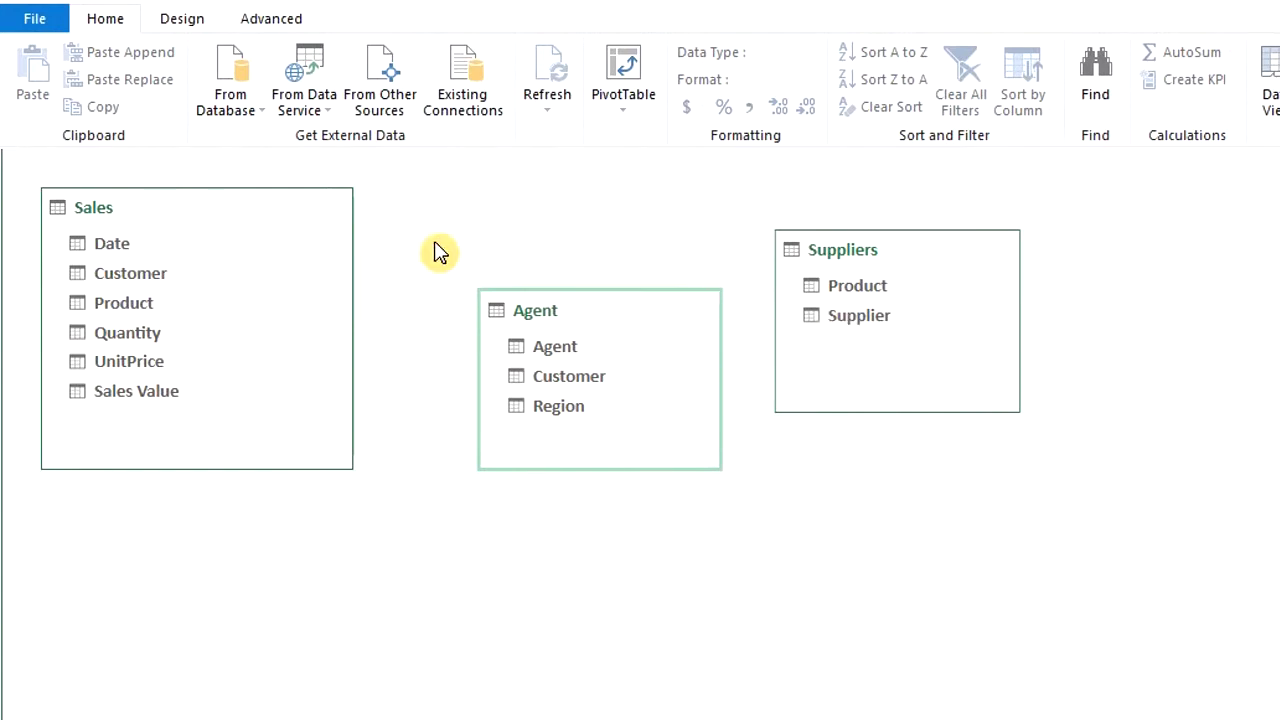
Arrange the diagram: Sales upper left and narrower, Suppliers to its right, Agent below.
{"action": "left_click_drag", "start_coordinate": [249, 212], "coordinate": [343, 220]}
{"action": "left_click_drag", "start_coordinate": [587, 312], "coordinate": [323, 555]}
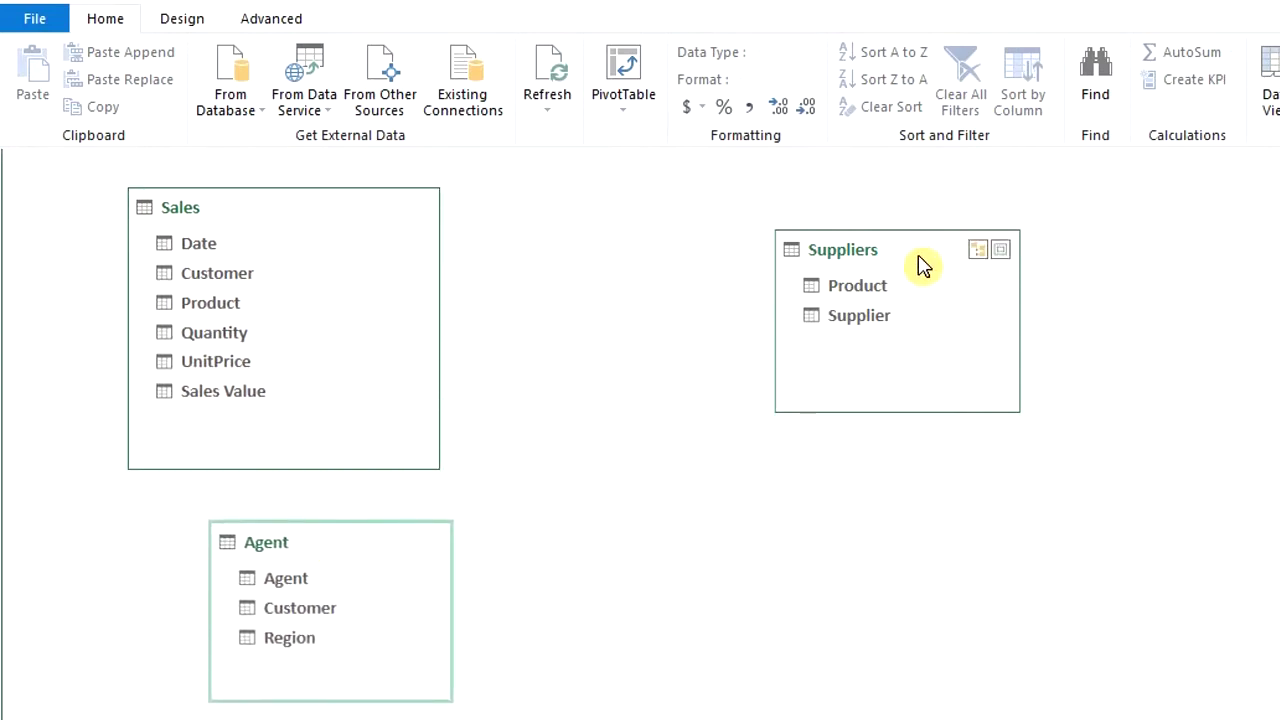
{"action": "left_click_drag", "start_coordinate": [916, 258], "coordinate": [757, 230]}
{"action": "left_click_drag", "start_coordinate": [343, 212], "coordinate": [404, 214]}
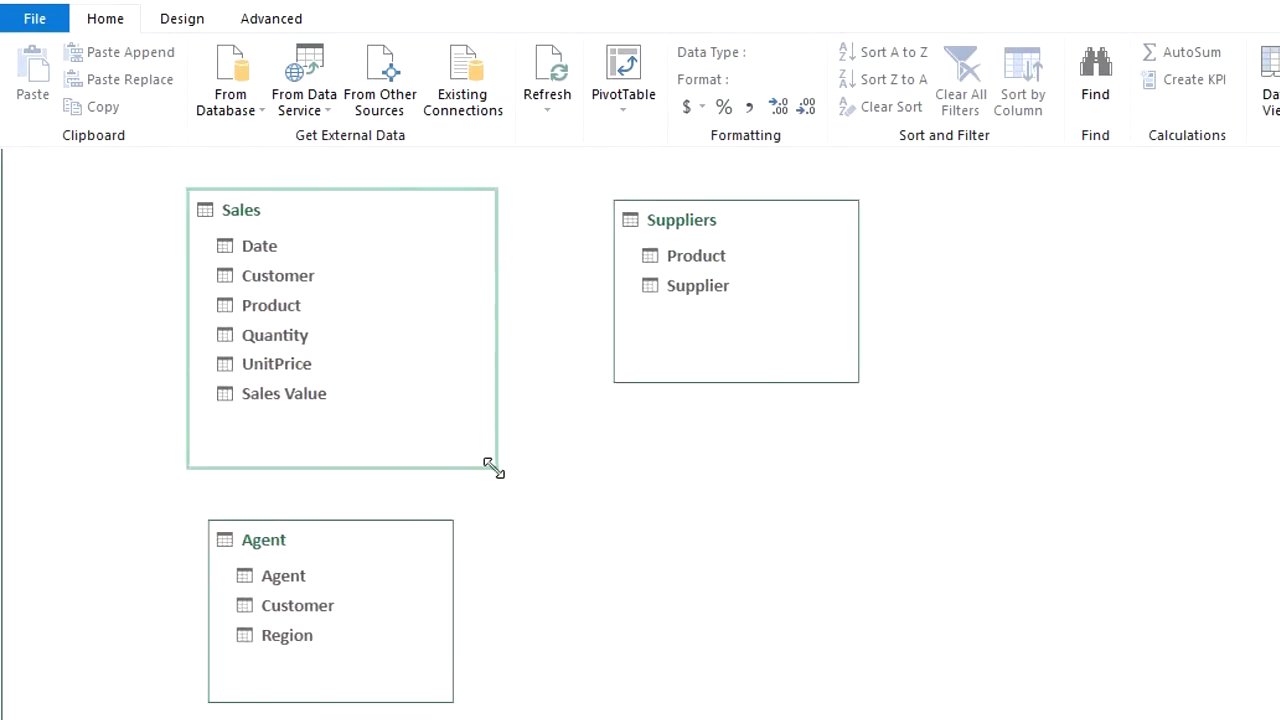
{"action": "left_click_drag", "start_coordinate": [491, 463], "coordinate": [480, 434]}
{"action": "left_click_drag", "start_coordinate": [360, 525], "coordinate": [331, 506]}
{"action": "left_click_drag", "start_coordinate": [486, 314], "coordinate": [437, 308]}
Relate Sales[Product] to Suppliers[Product] and Agent[Customer] to Sales[Customer].
{"action": "left_click_drag", "start_coordinate": [300, 310], "coordinate": [635, 279]}
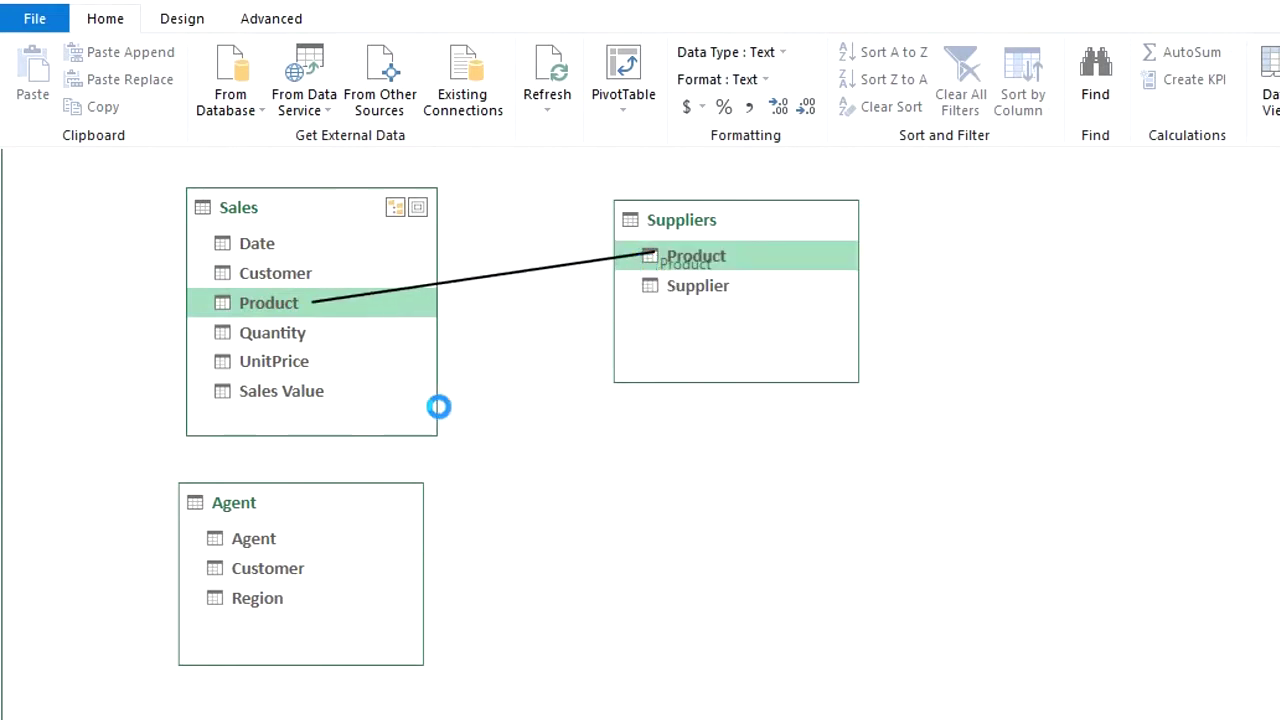
{"action": "left_click", "coordinate": [300, 570]}
{"action": "left_click_drag", "start_coordinate": [279, 505], "coordinate": [712, 460]}
{"action": "left_click_drag", "start_coordinate": [668, 522], "coordinate": [272, 270]}
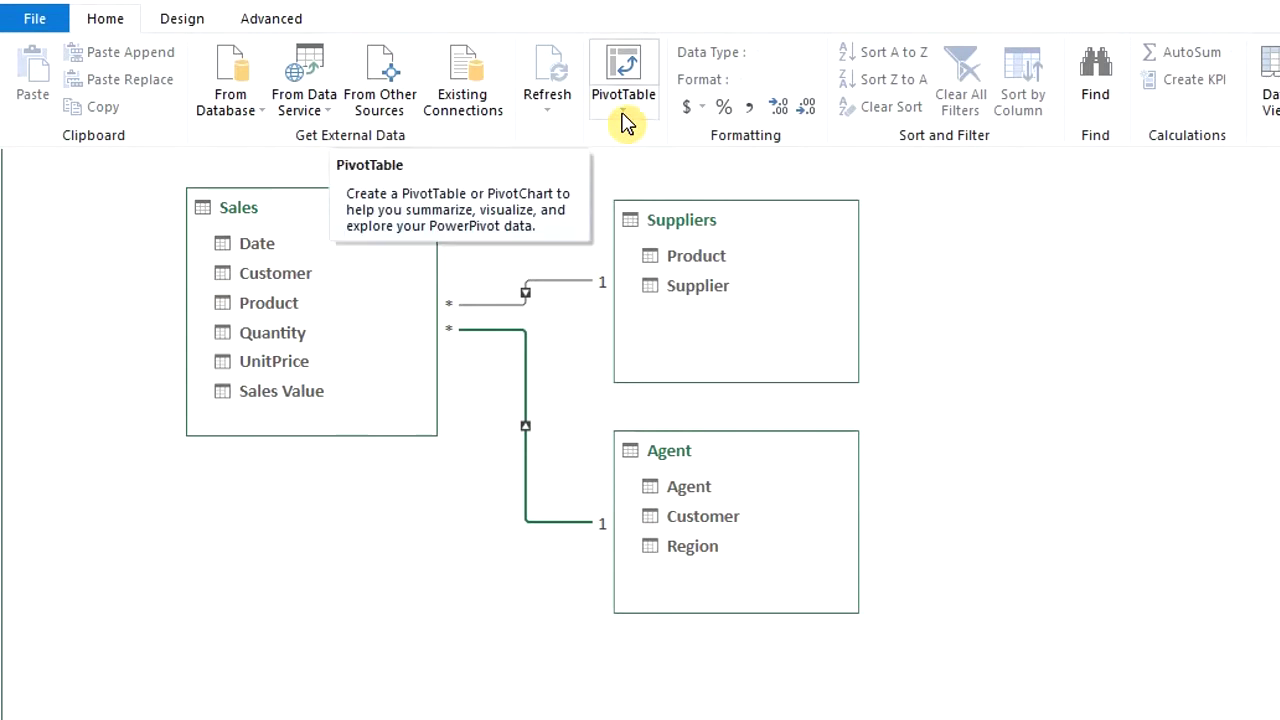
Look at the PivotTable options on the Power Pivot Home tab, then dismiss them.
{"action": "left_click", "coordinate": [623, 118]}
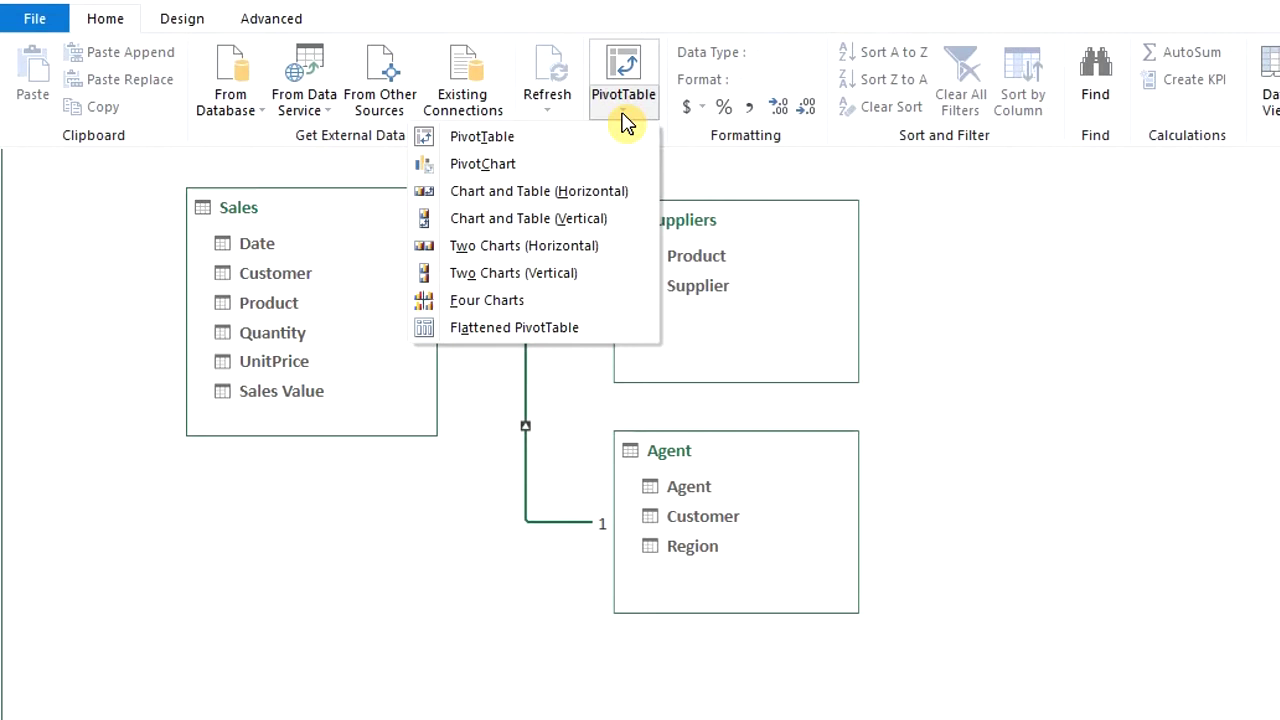
{"action": "key", "text": "Escape"}
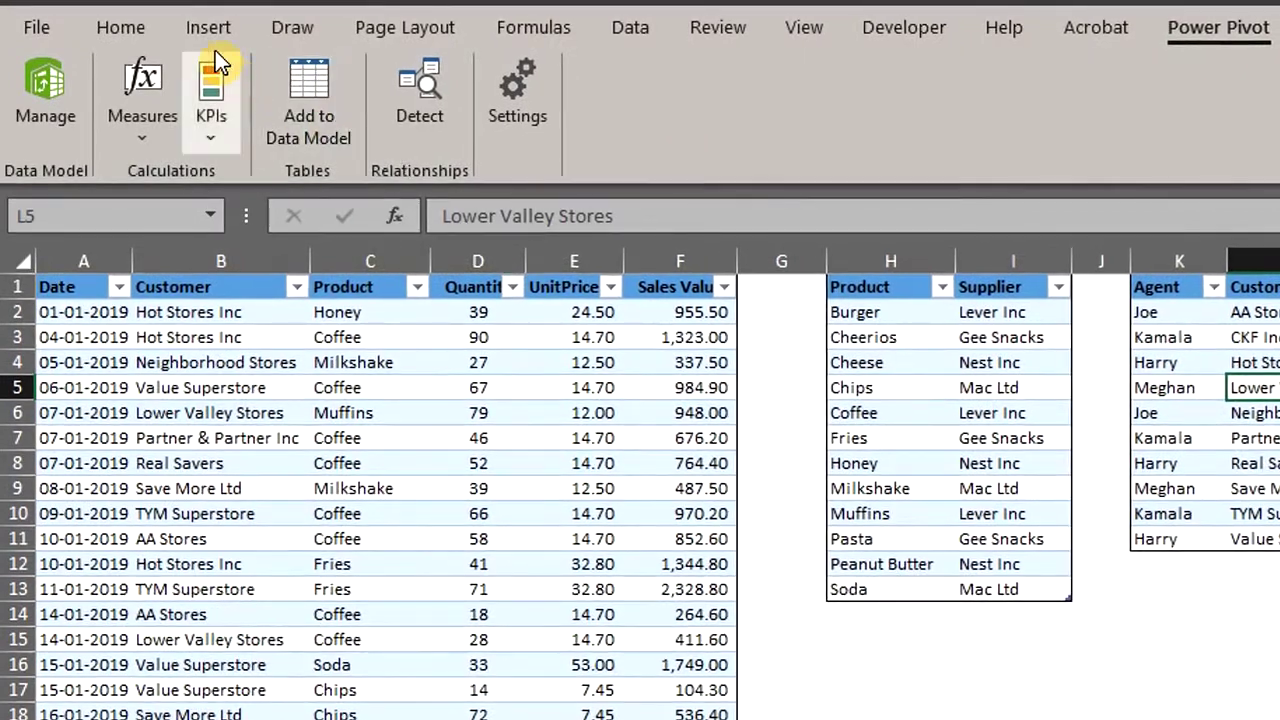
Insert a PivotTable on a new worksheet based on the workbook's Data Model.
{"action": "left_click", "coordinate": [206, 34]}
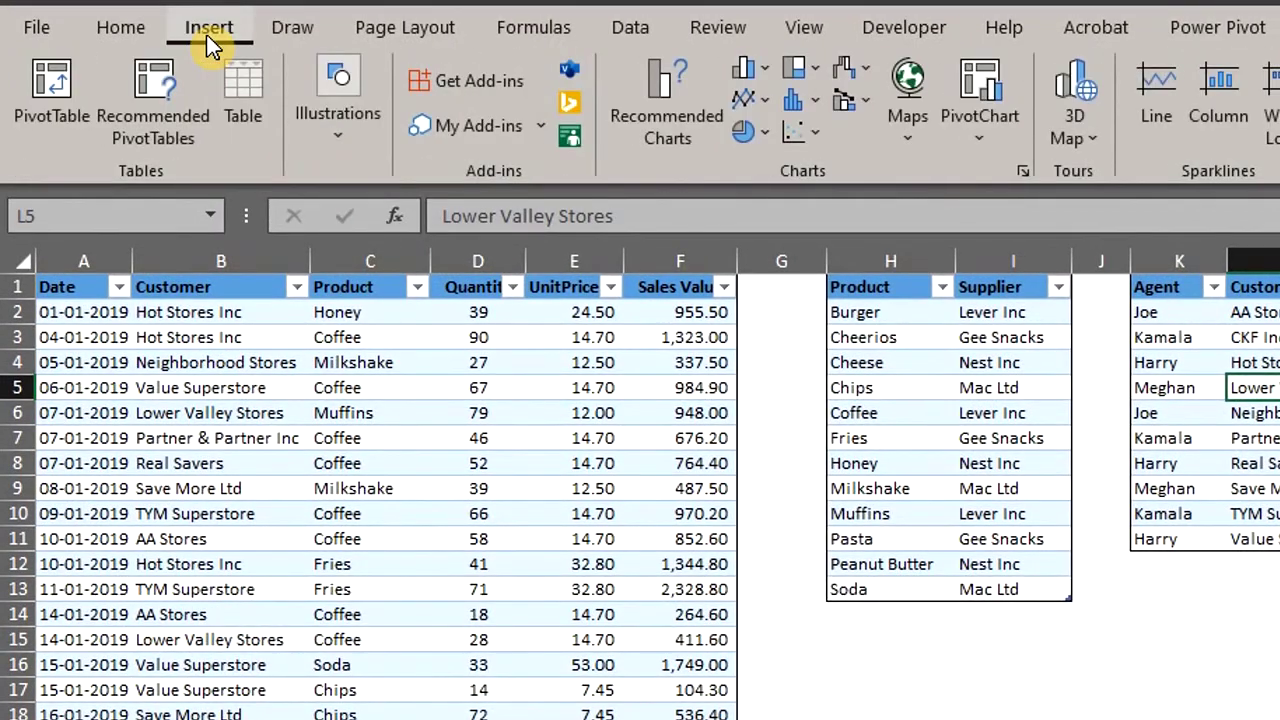
{"action": "left_click", "coordinate": [44, 137]}
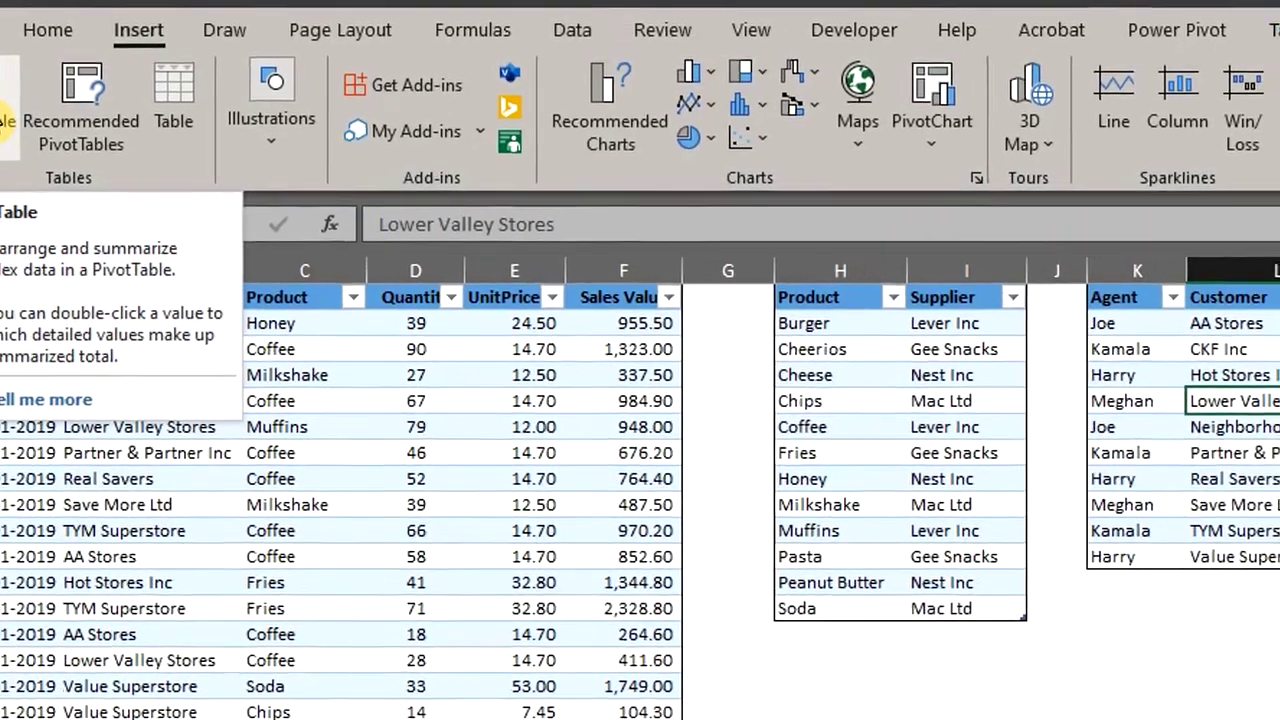
{"action": "left_click", "coordinate": [59, 108]}
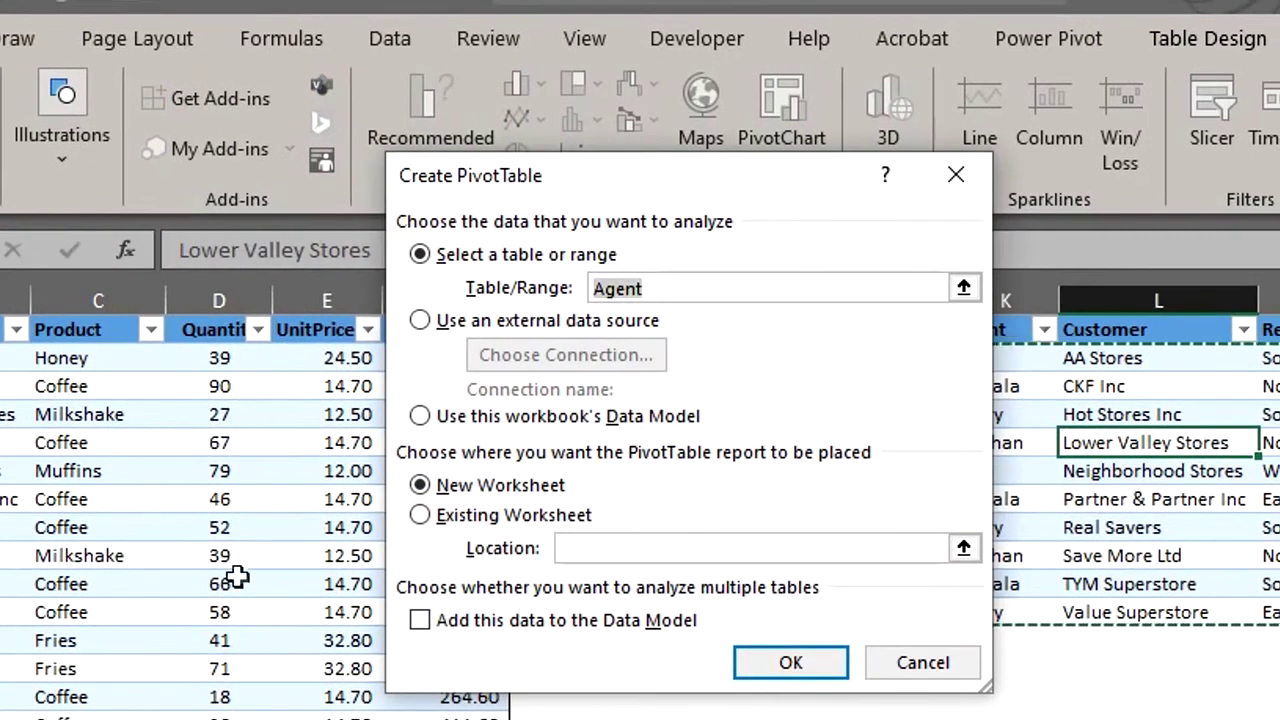
{"action": "left_click", "coordinate": [472, 420]}
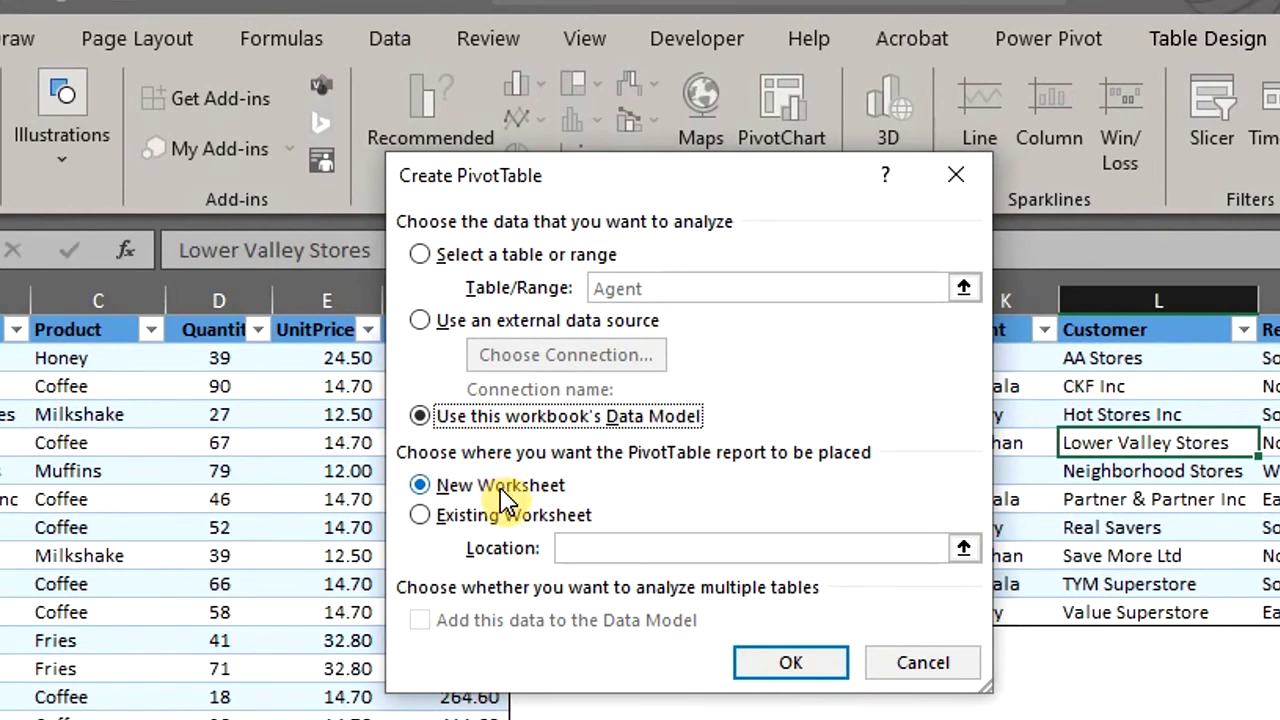
{"action": "left_click", "coordinate": [787, 668]}
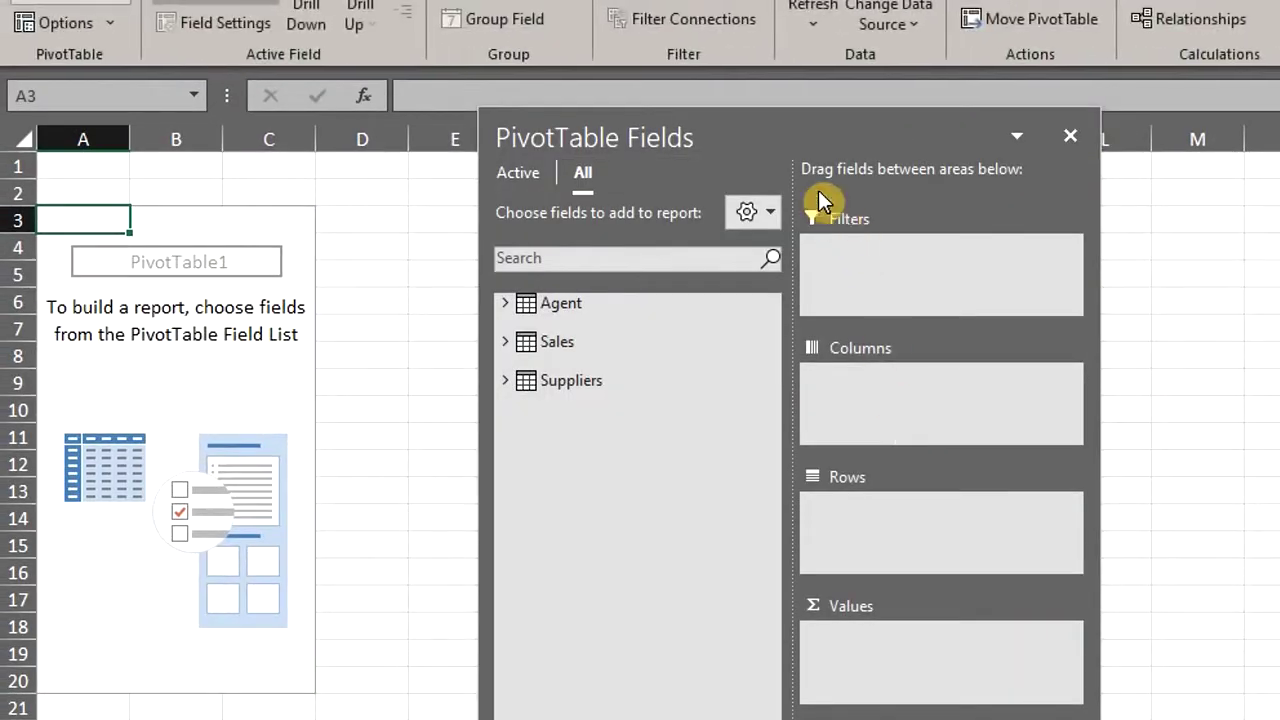
Lay out the pivot with Sum of Sales Value, Agent on rows and Supplier on columns.
{"action": "left_click_drag", "start_coordinate": [790, 133], "coordinate": [913, 88]}
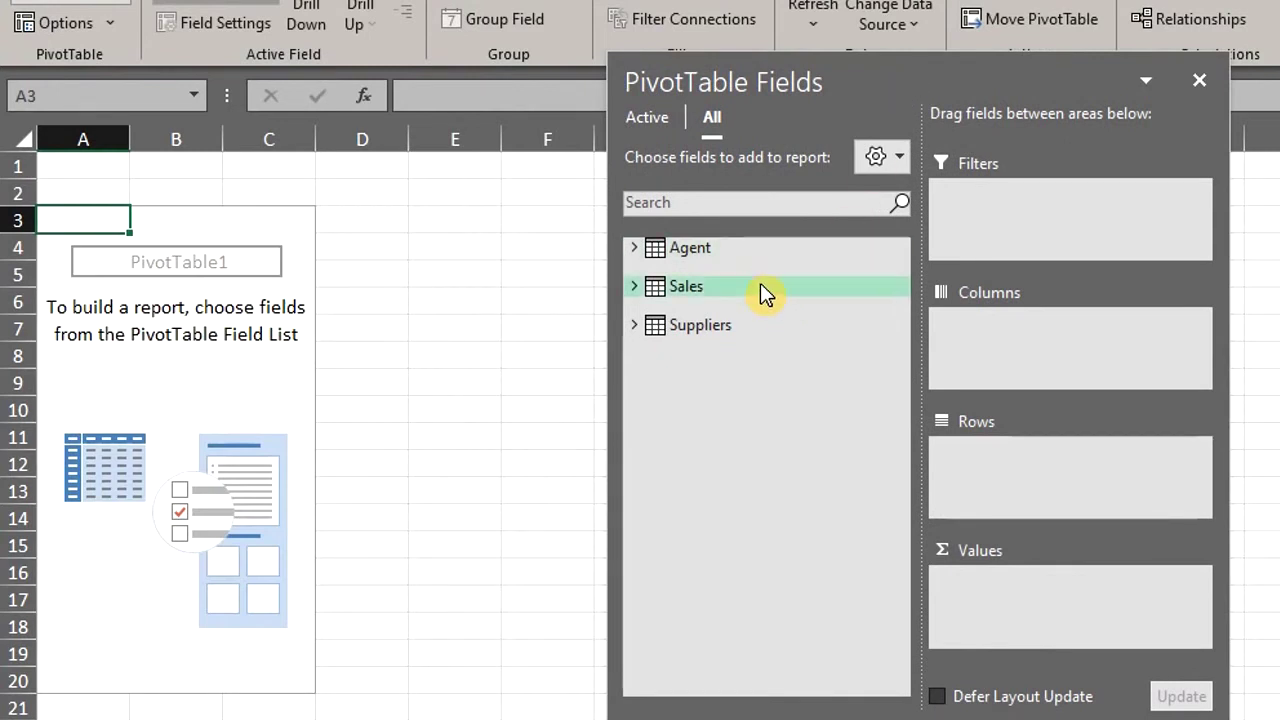
{"action": "left_click", "coordinate": [635, 250]}
{"action": "left_click", "coordinate": [635, 366]}
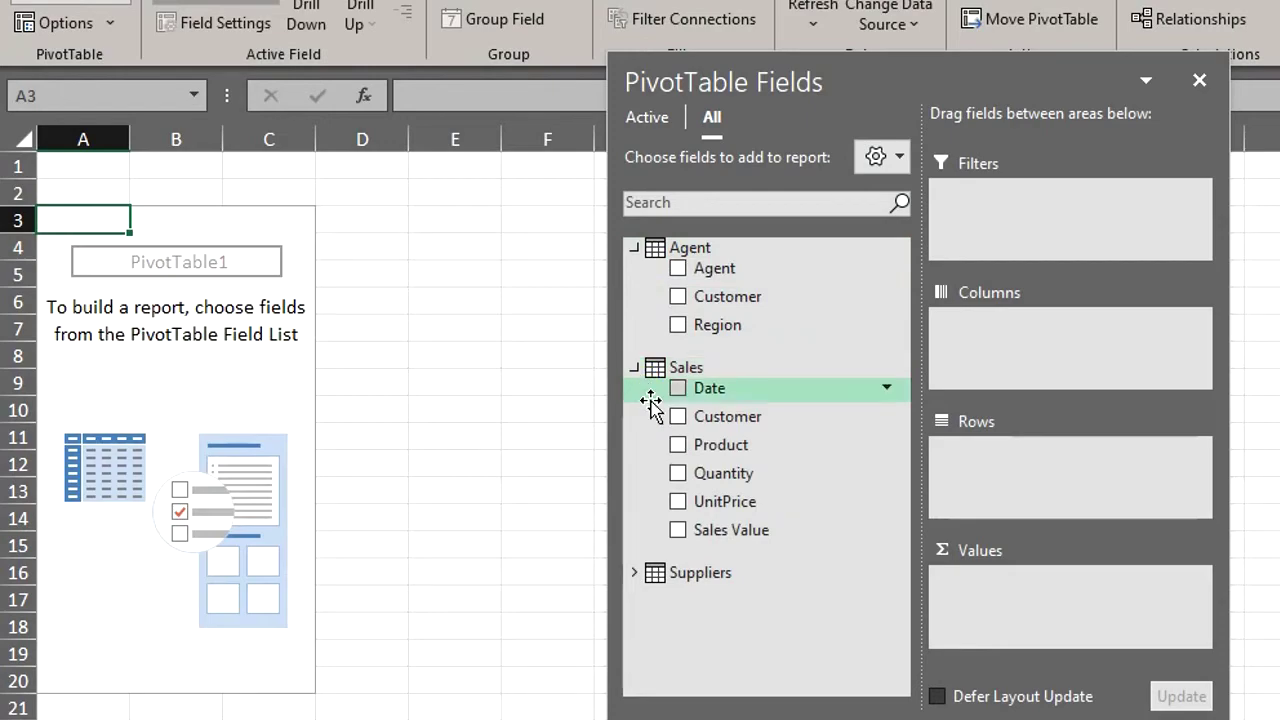
{"action": "left_click", "coordinate": [635, 575]}
{"action": "left_click_drag", "start_coordinate": [731, 530], "coordinate": [1017, 622]}
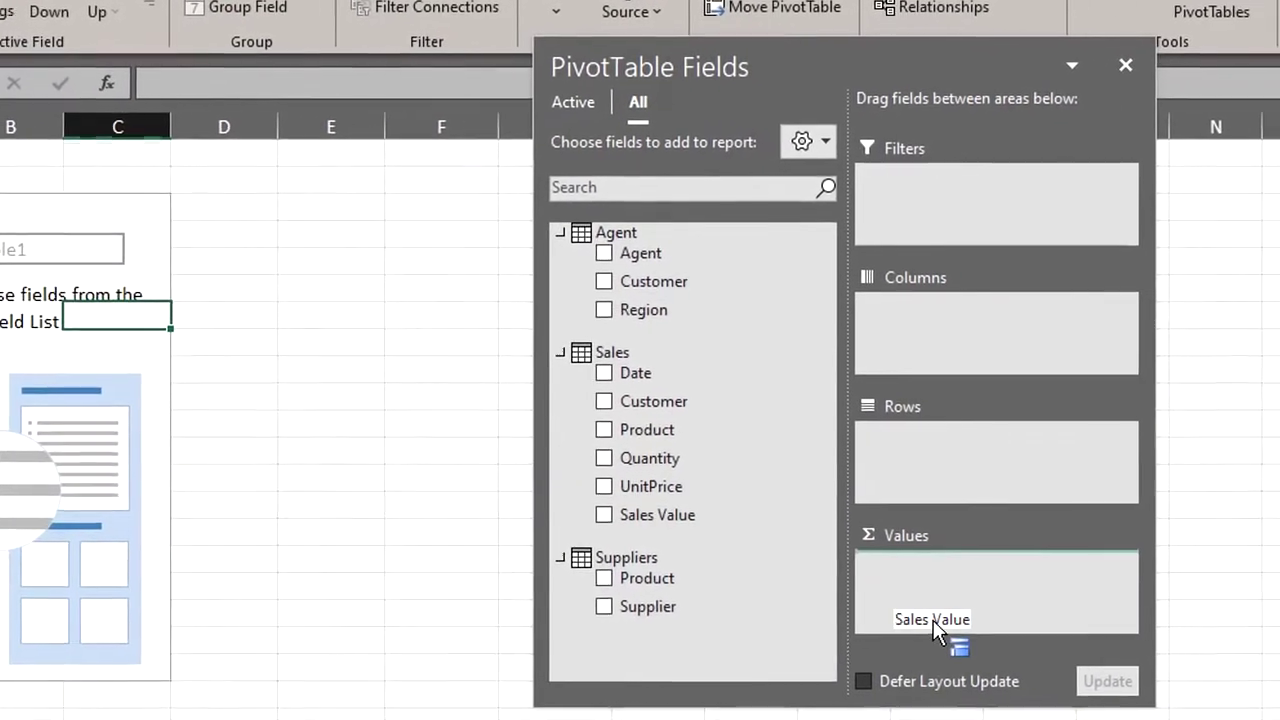
{"action": "left_click_drag", "start_coordinate": [934, 602], "coordinate": [934, 602]}
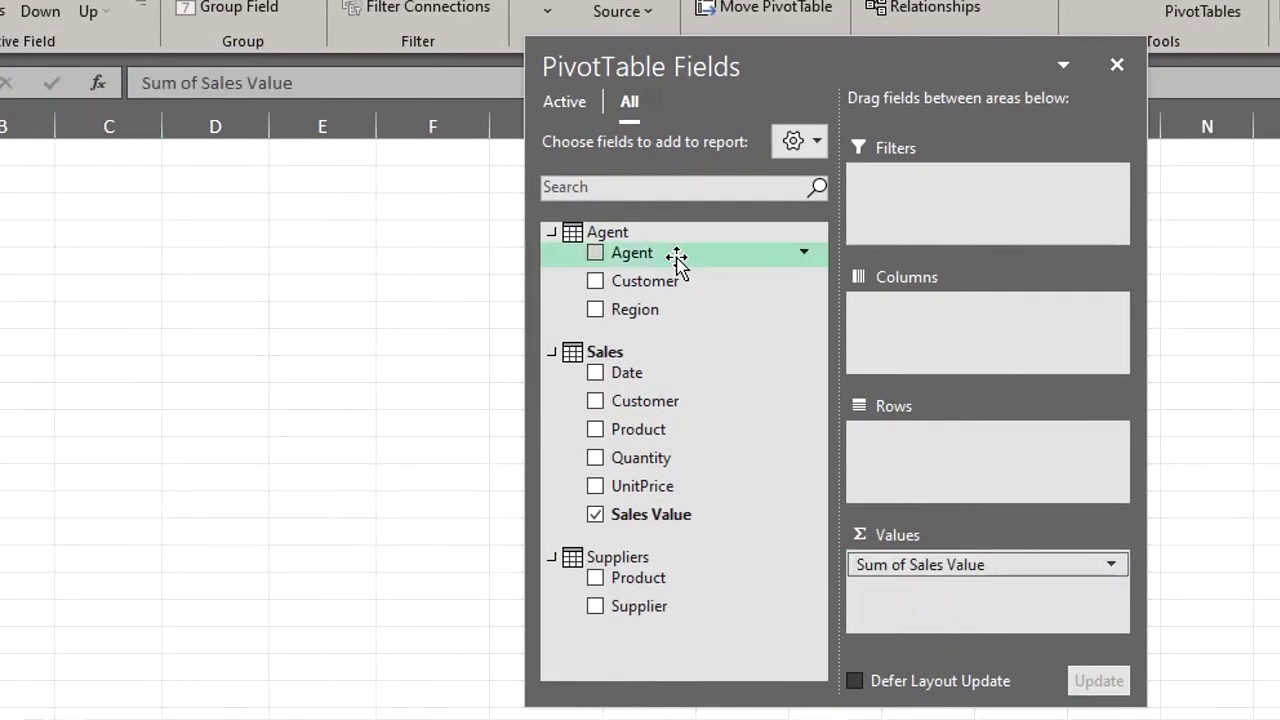
{"action": "left_click_drag", "start_coordinate": [690, 262], "coordinate": [950, 452]}
{"action": "left_click_drag", "start_coordinate": [639, 606], "coordinate": [940, 312]}
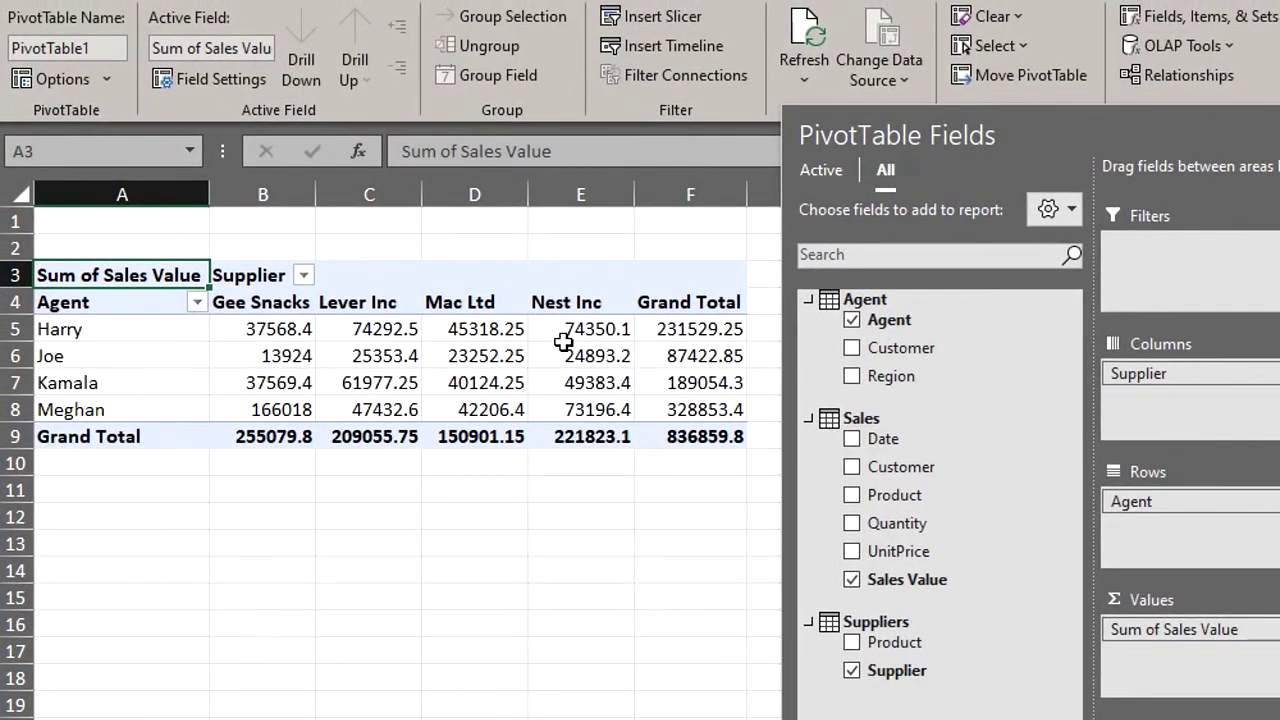
Format the pivot sales values as Number with 2 decimals and a 1000 separator.
{"action": "right_click", "coordinate": [313, 278]}
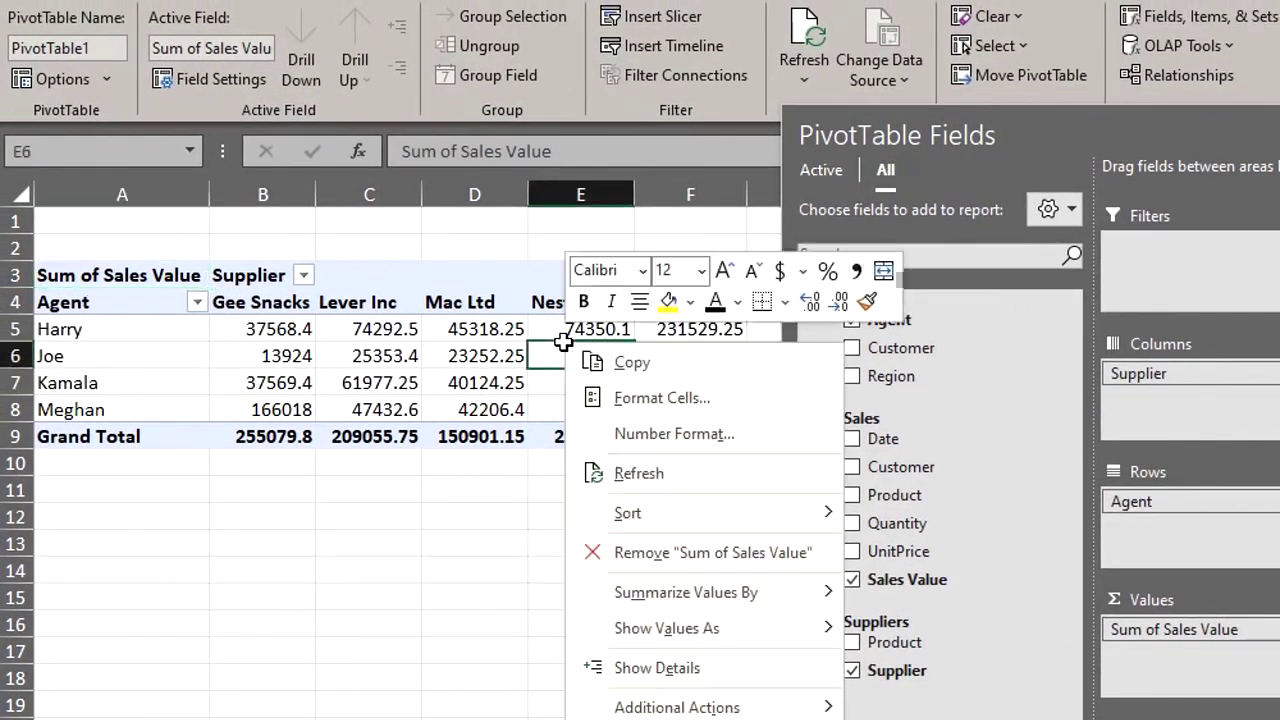
{"action": "left_click", "coordinate": [664, 438]}
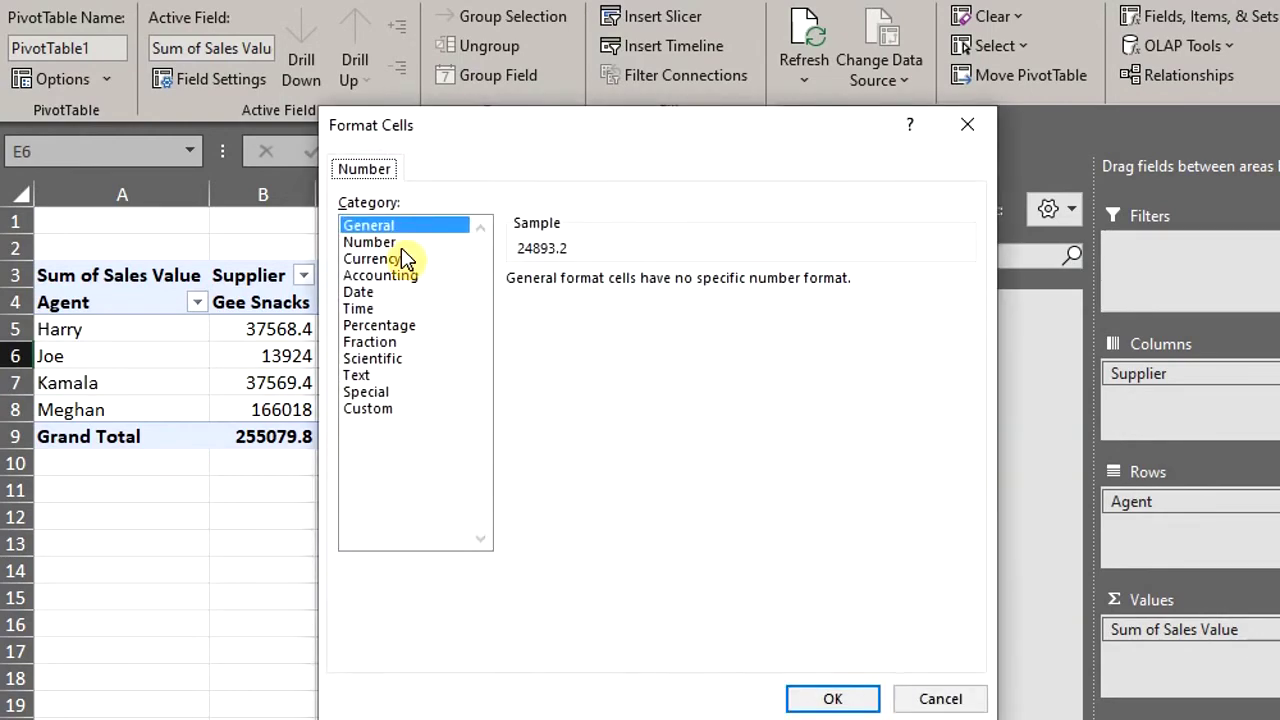
{"action": "left_click", "coordinate": [395, 243]}
{"action": "left_click", "coordinate": [514, 312]}
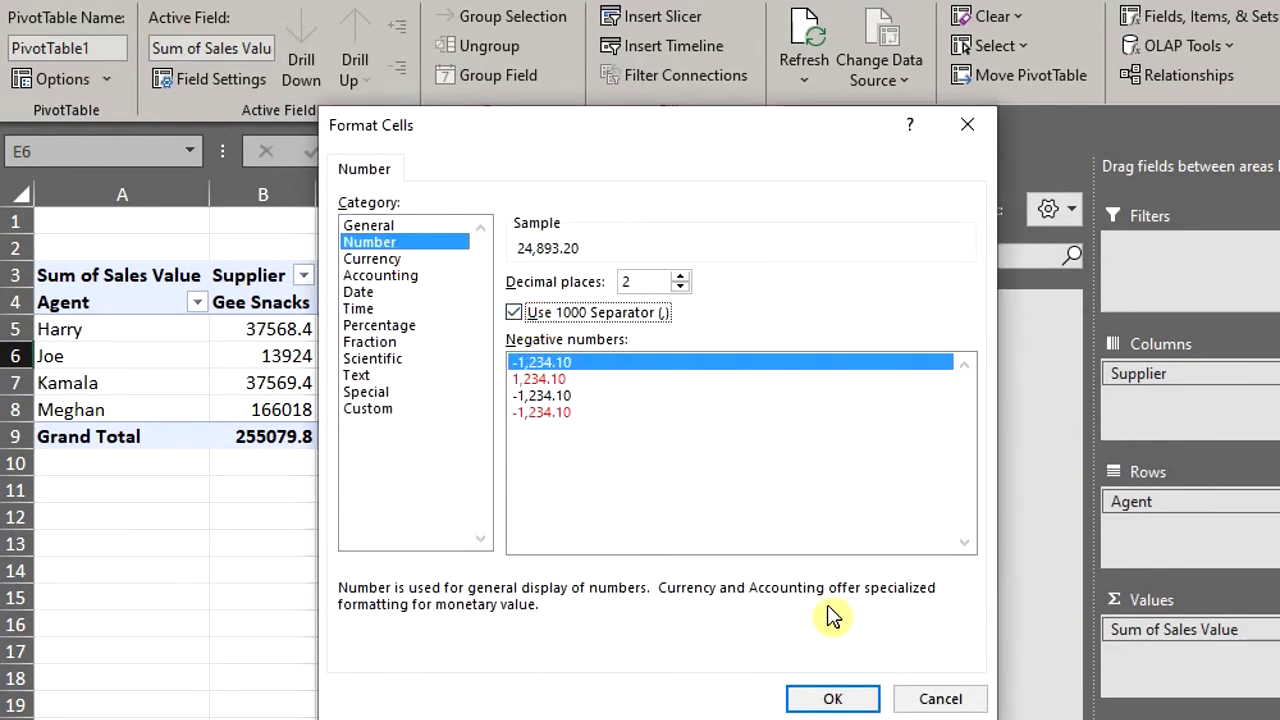
{"action": "left_click", "coordinate": [838, 698]}
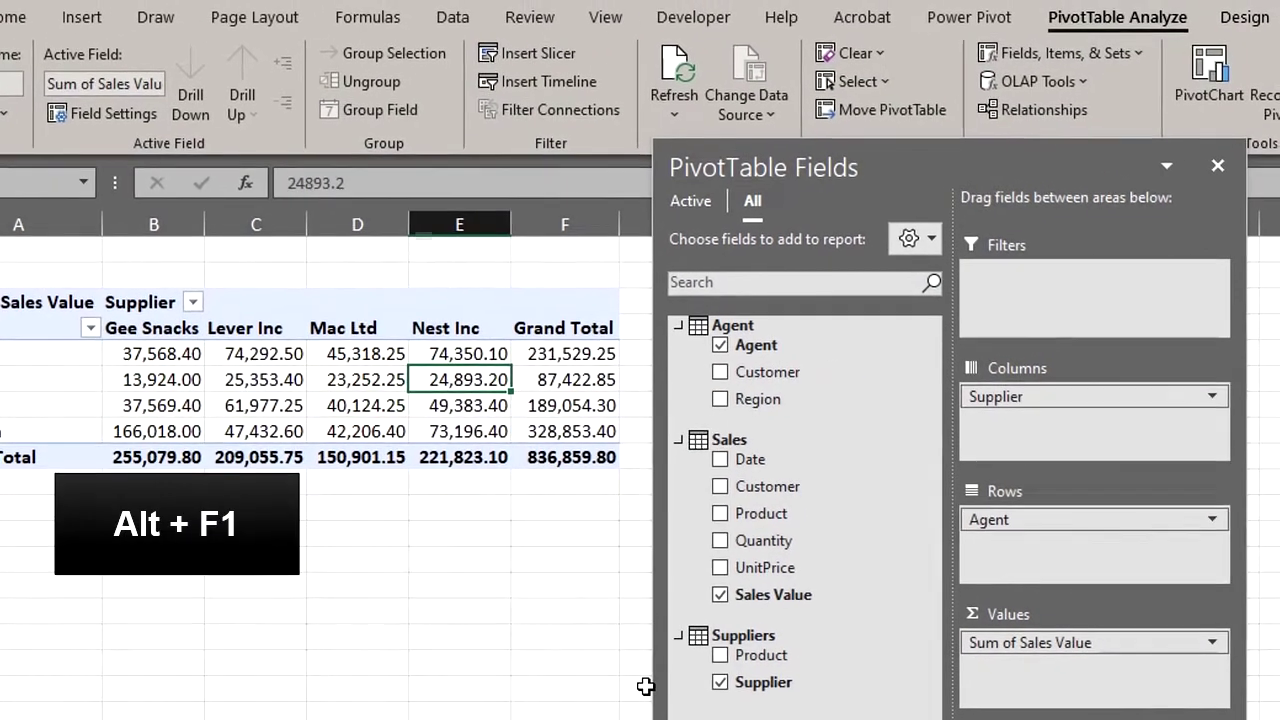
Insert a clustered column PivotChart with Alt+F1 and position it to the right of the PivotTable.
{"action": "key", "text": "alt+F1"}
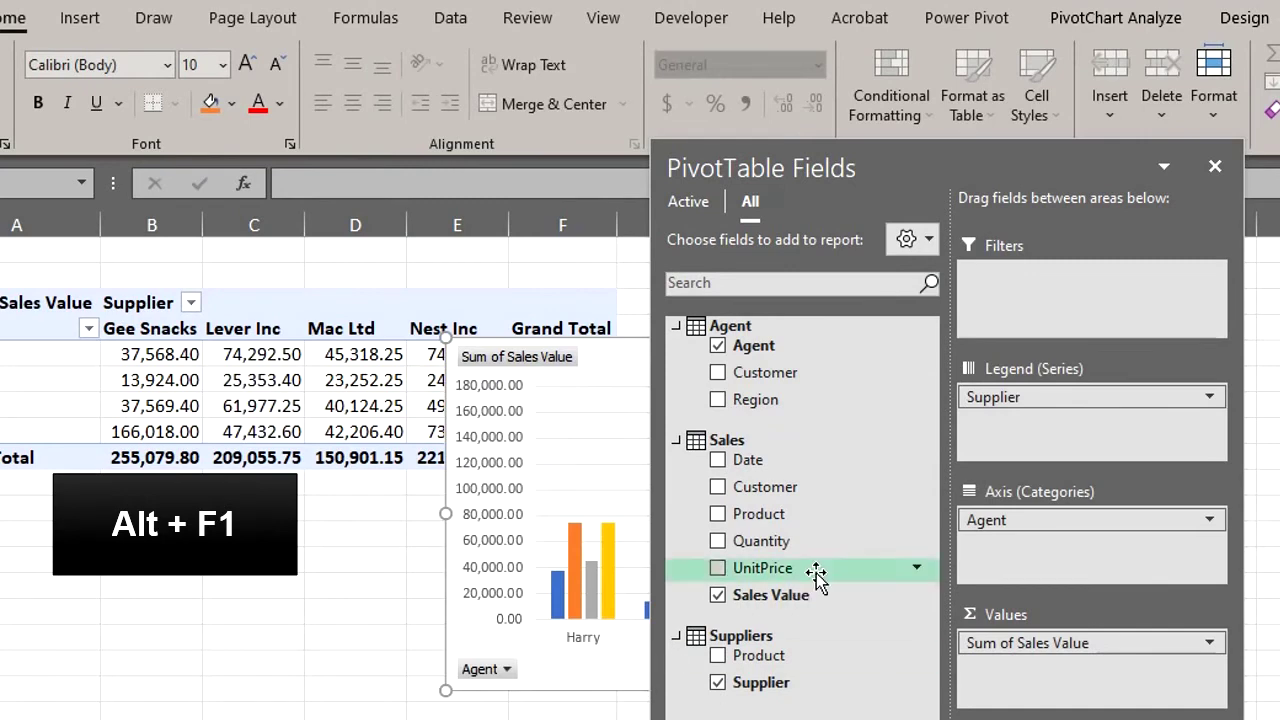
{"action": "left_click", "coordinate": [1215, 166]}
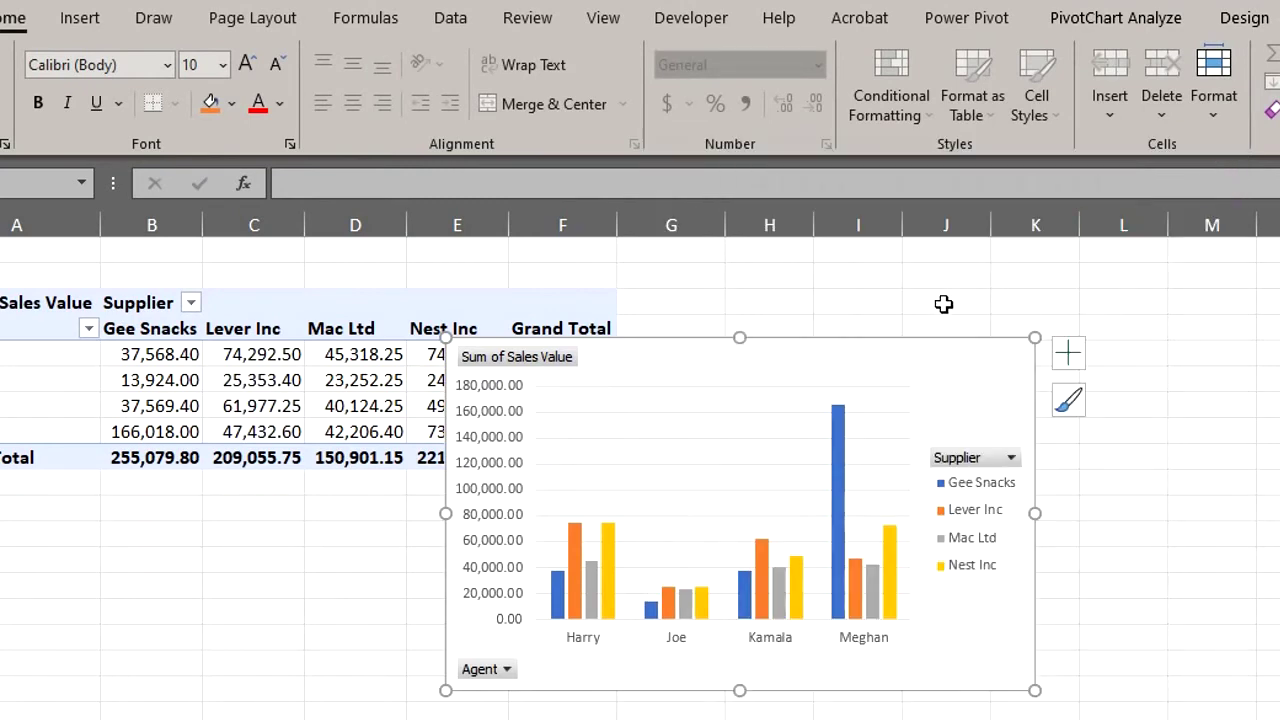
{"action": "left_click_drag", "start_coordinate": [914, 355], "coordinate": [1086, 267]}
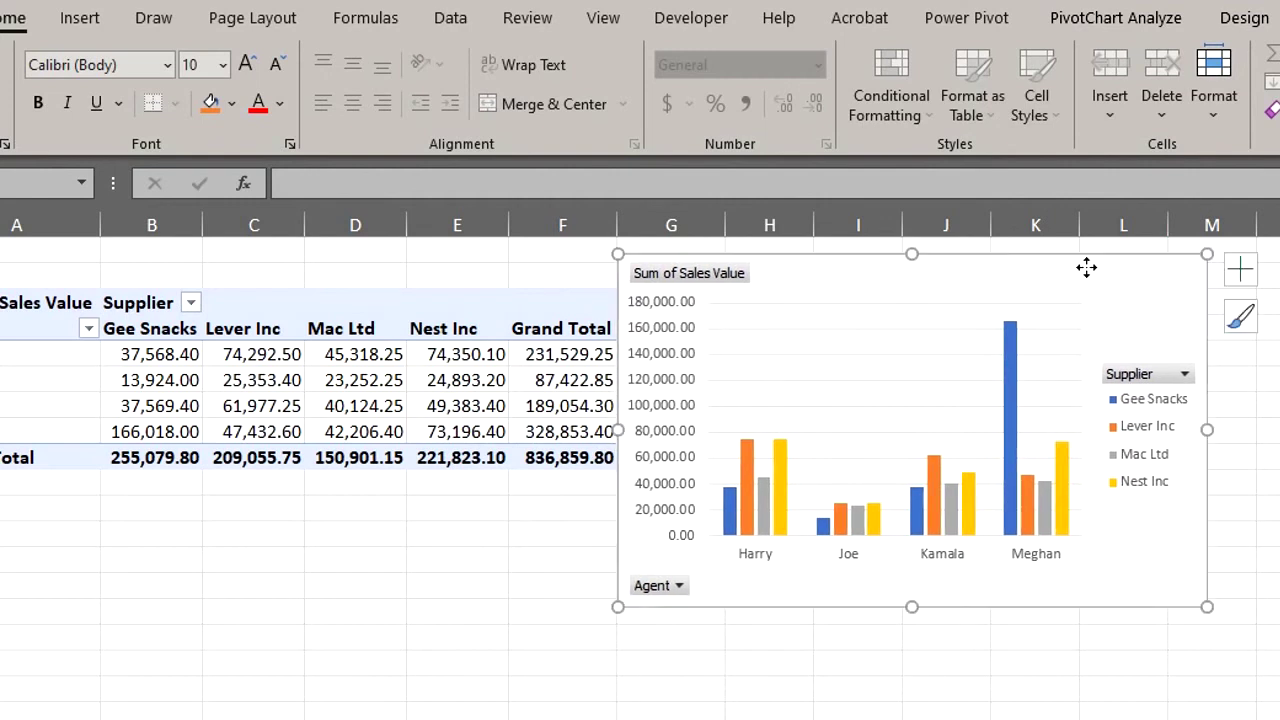
{"action": "left_click", "coordinate": [1264, 373]}
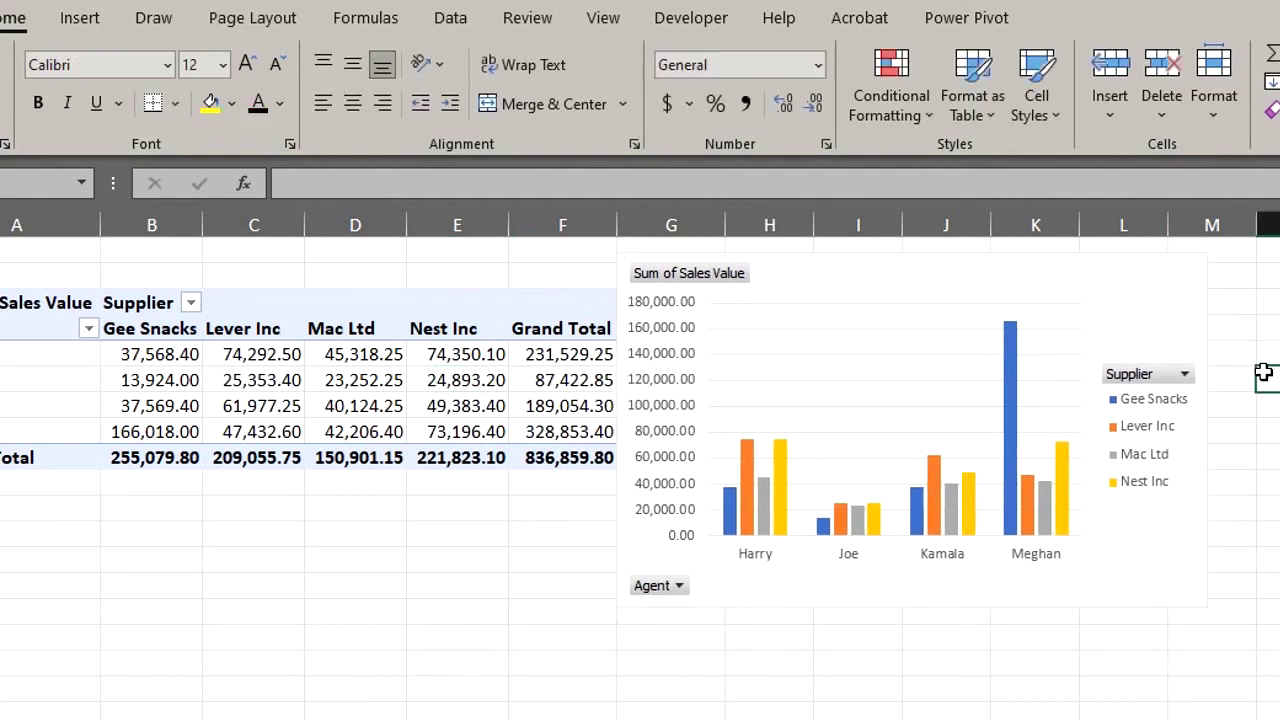